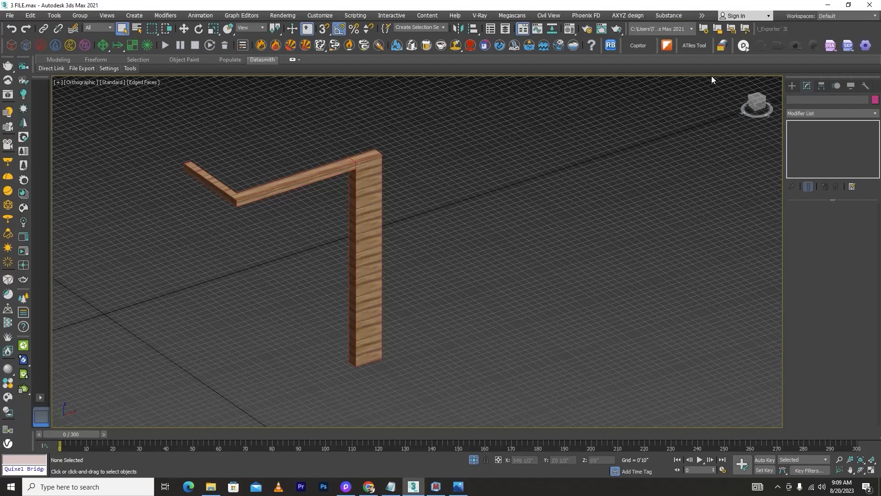
Switch to the browser and examine the silver travertine wall cladding texture page and its map previews
left_click(369, 487)
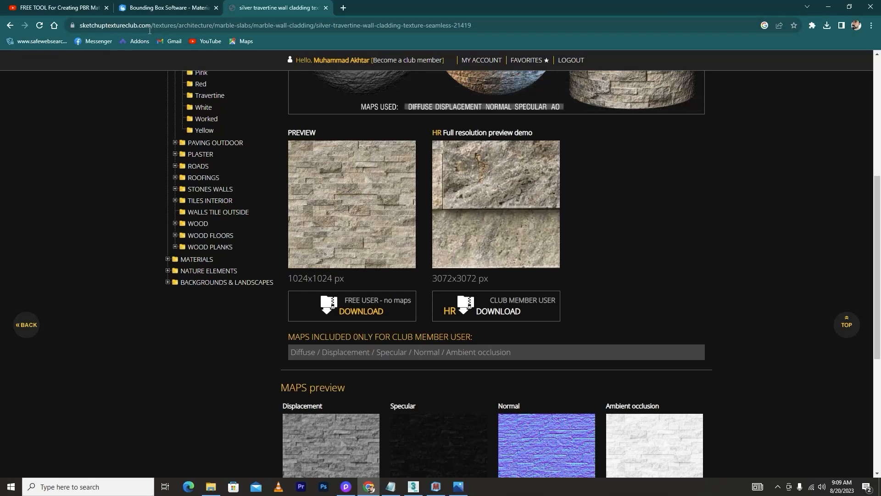
scroll(618, 202, "up", 6)
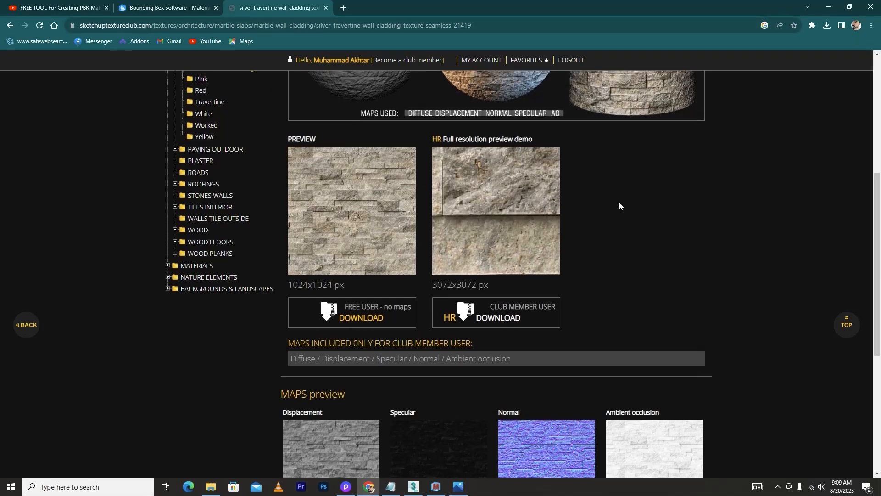
scroll(619, 206, "down", 7)
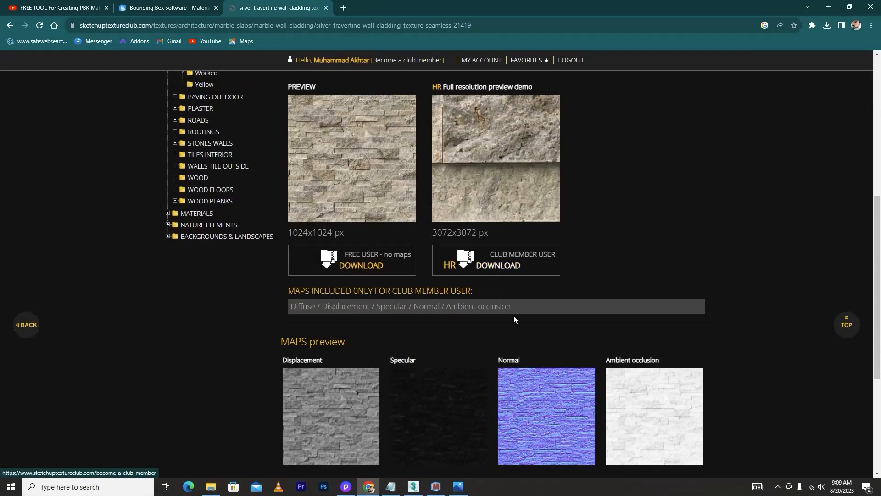
scroll(706, 342, "down", 2)
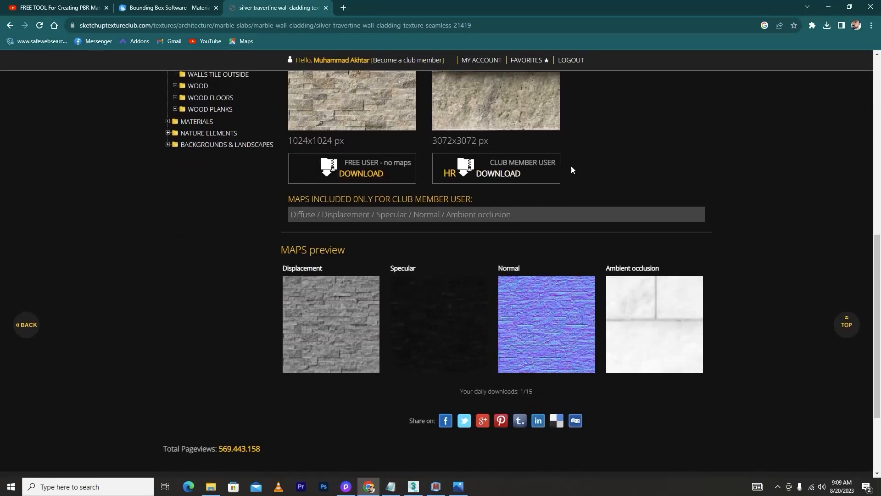
scroll(527, 205, "up", 4)
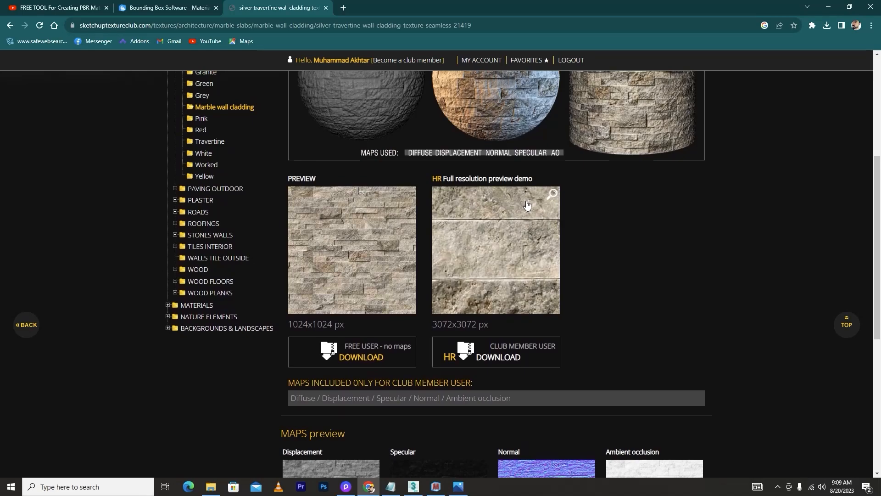
scroll(582, 211, "up", 3)
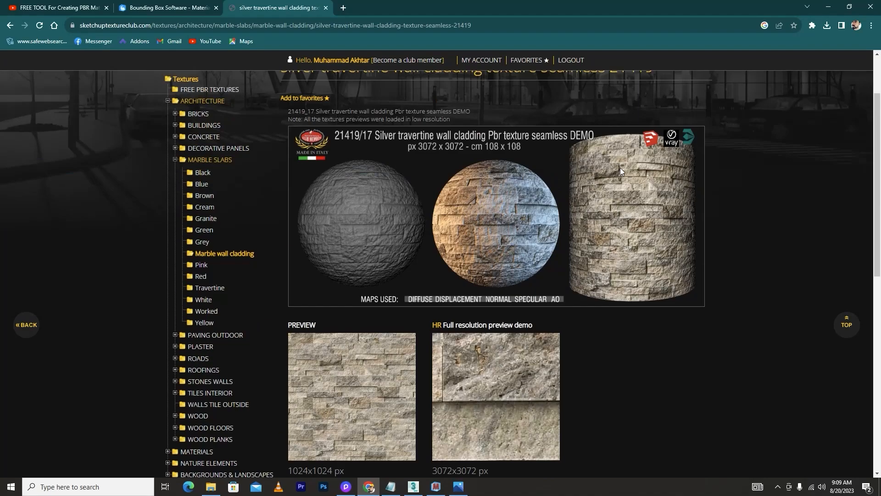
scroll(621, 169, "up", 2)
scroll(620, 168, "down", 6)
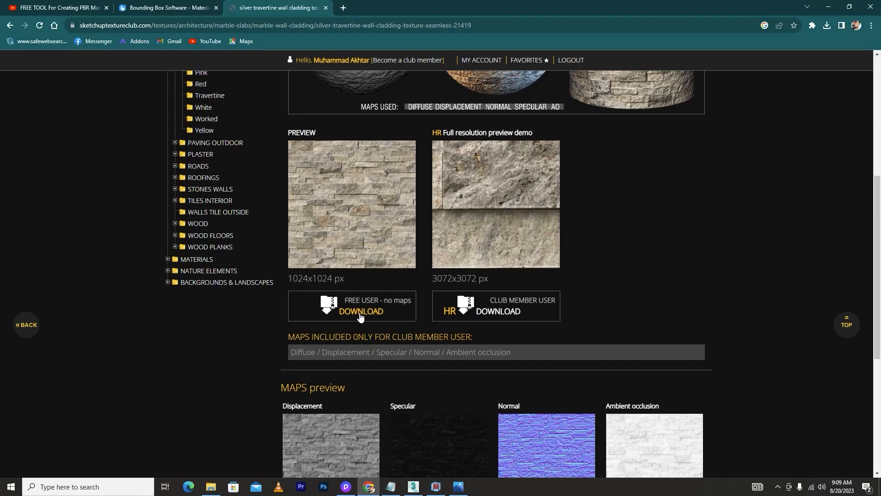
scroll(342, 205, "up", 6)
scroll(221, 248, "down", 1)
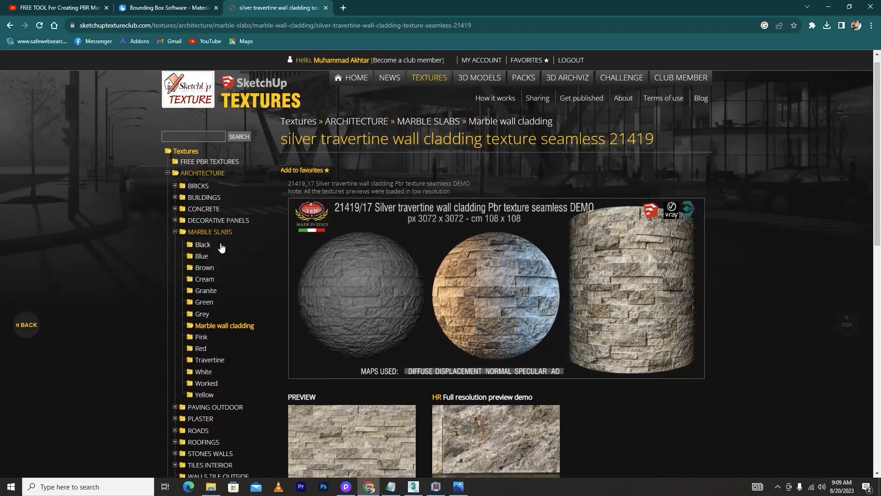
scroll(221, 248, "down", 5)
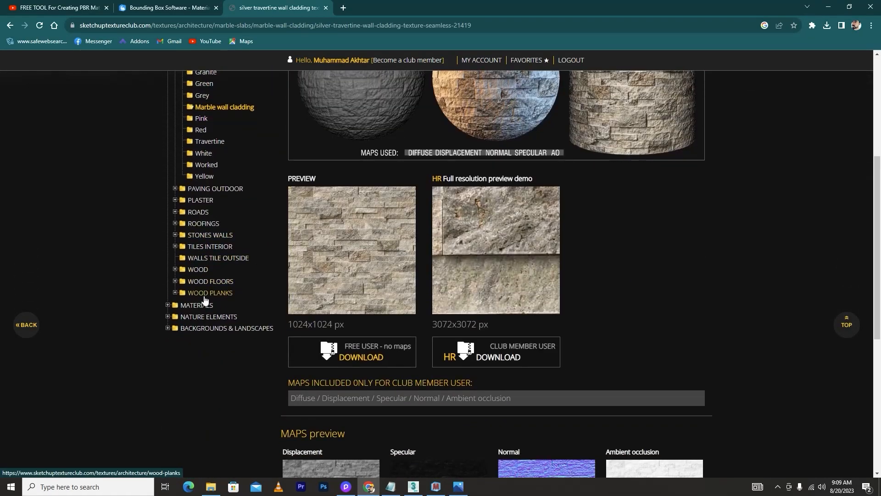
Expand Wood Planks in the texture categories and open the Siding wood category
left_click(176, 293)
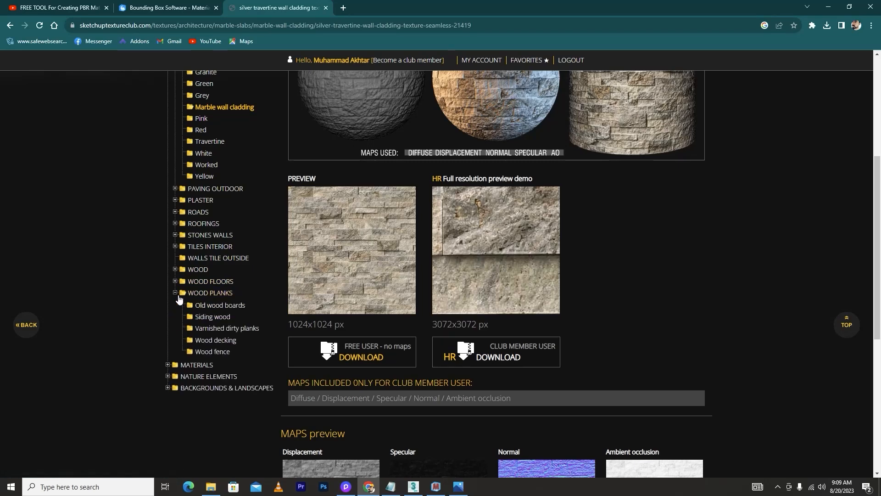
left_click(211, 317)
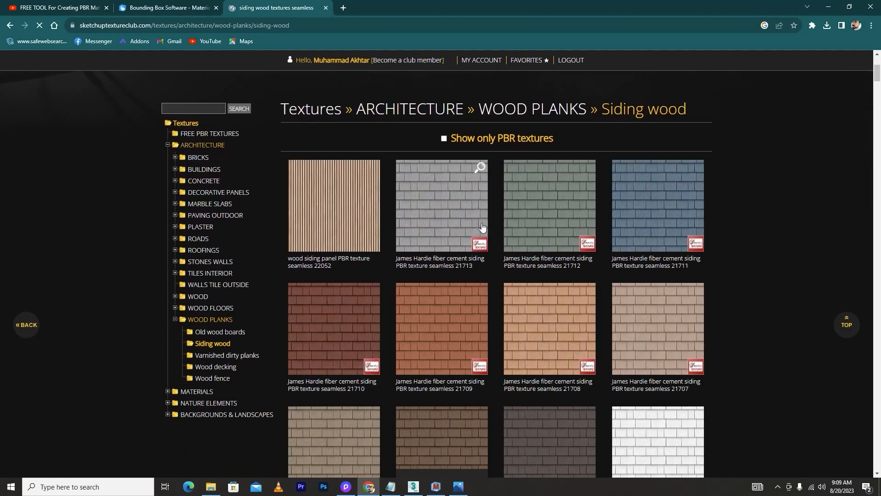
scroll(387, 131, "down", 3)
scroll(387, 130, "up", 3)
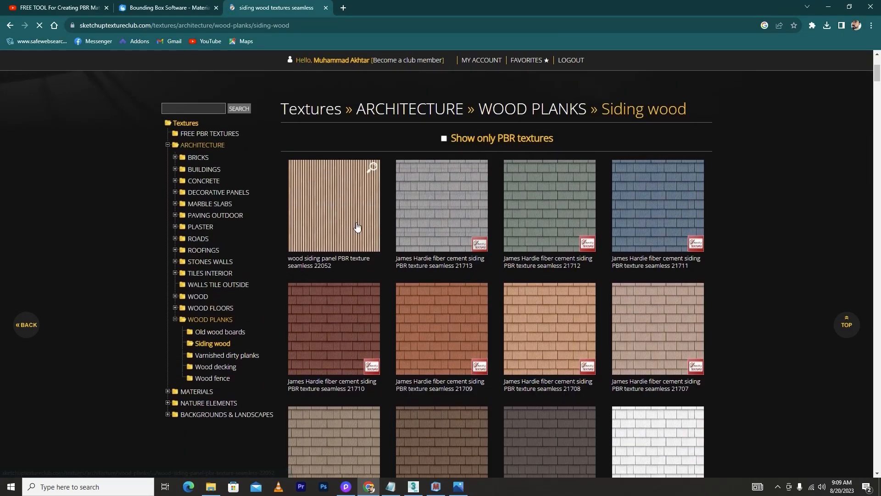
Open the wood siding panel PBR texture seamless 22052 and download its free user version
left_click(324, 218)
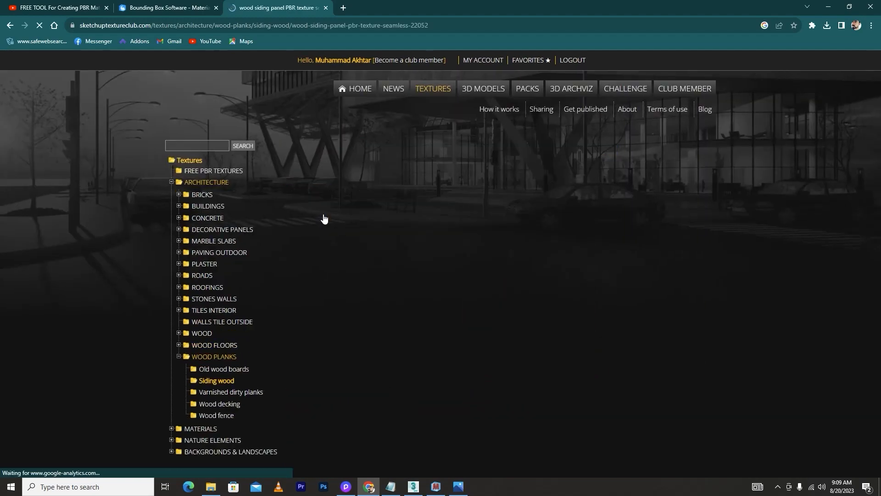
scroll(399, 263, "down", 5)
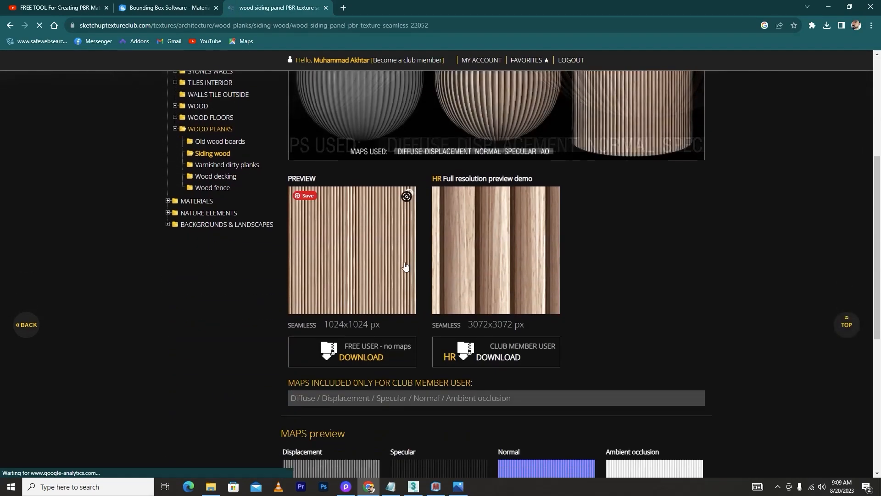
left_click(362, 358)
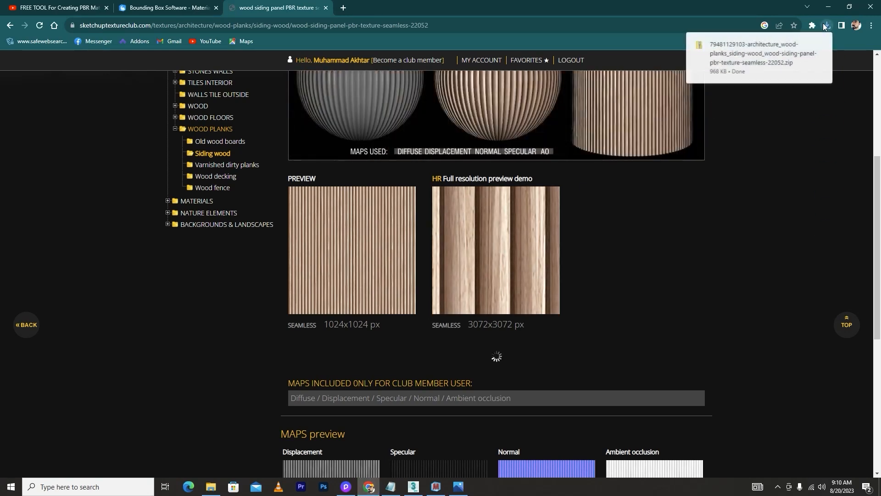
Move the downloaded texture zip from Downloads into New folder (3) and open that folder
left_click(208, 492)
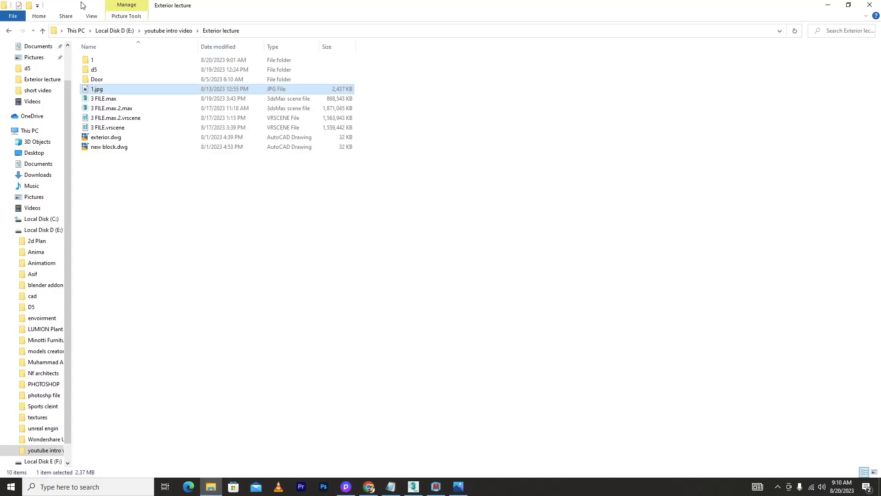
left_click(38, 174)
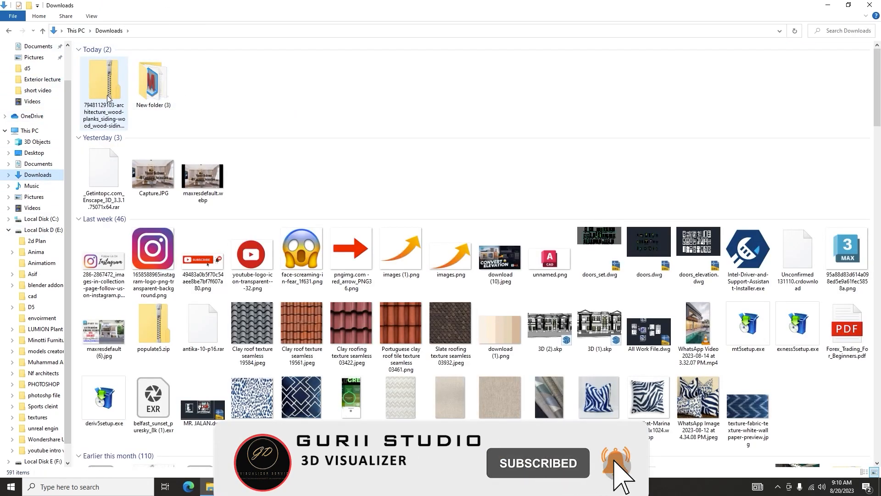
left_click_drag(102, 88, 155, 95)
double_click(106, 73)
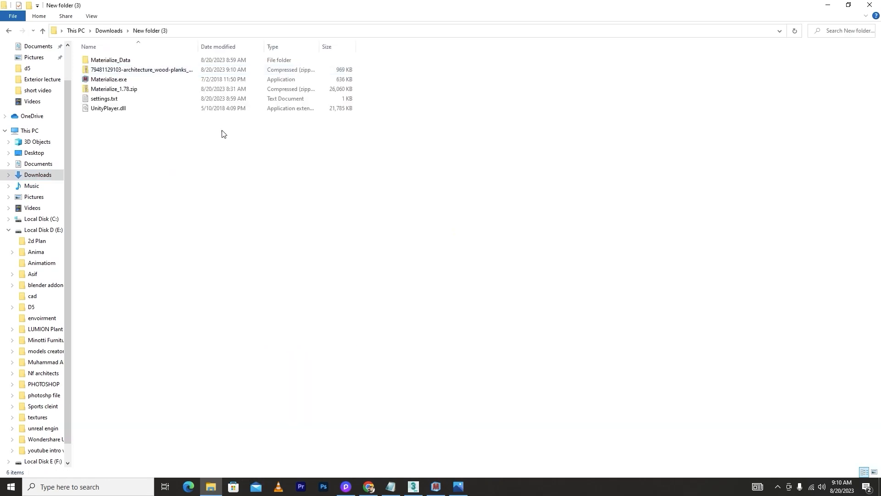
right_click(108, 71)
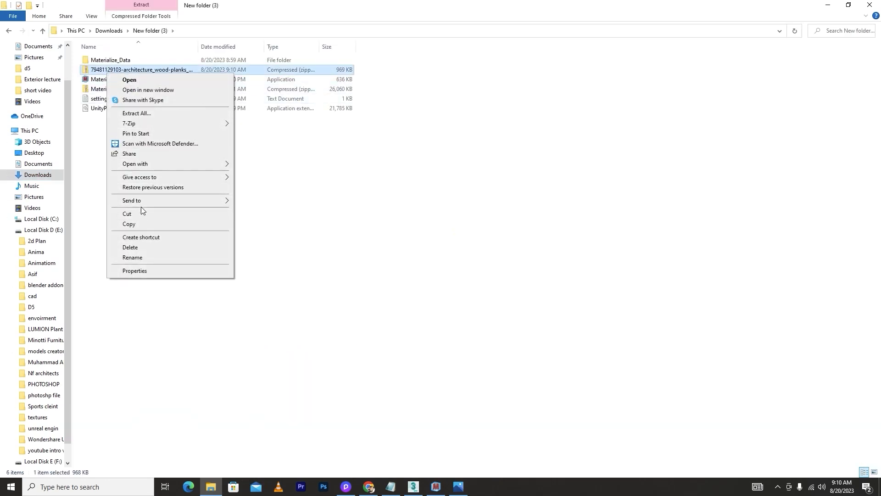
mouse_move(135, 126)
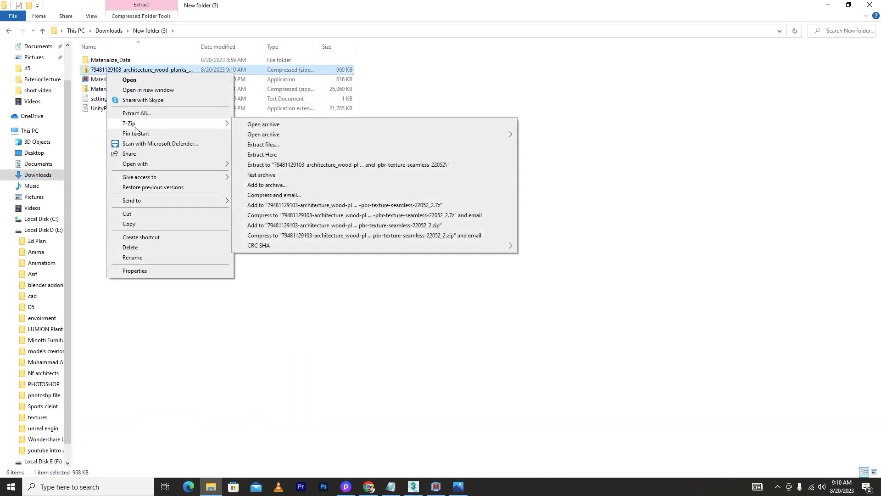
left_click(289, 262)
Copy the texture zip and paste it into the textures > paint folder on Local Disk D
right_click(118, 69)
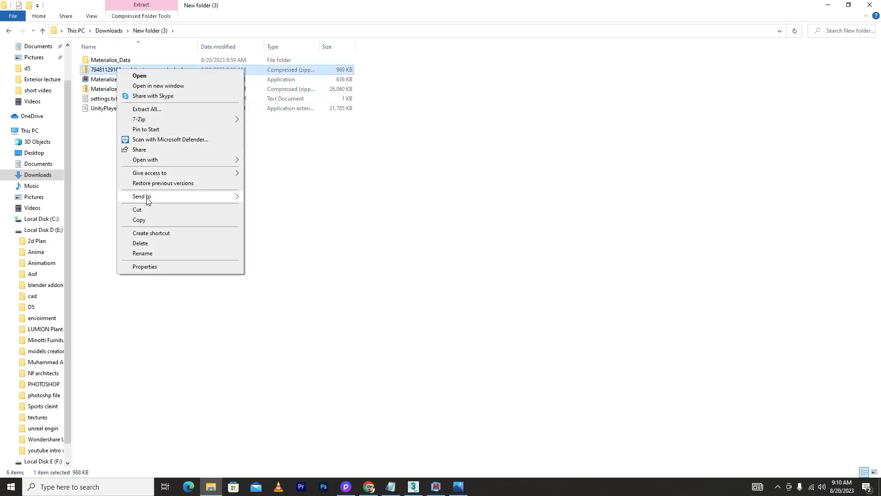
left_click(139, 219)
left_click(37, 229)
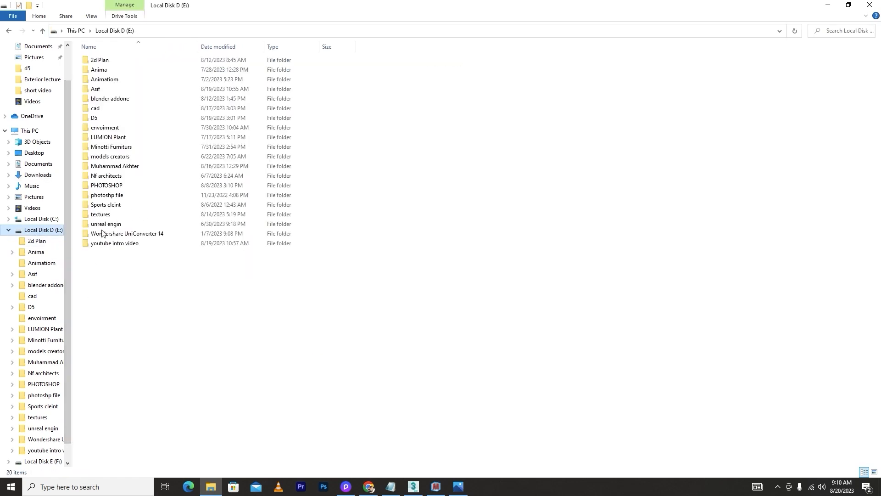
left_click(100, 216)
double_click(100, 215)
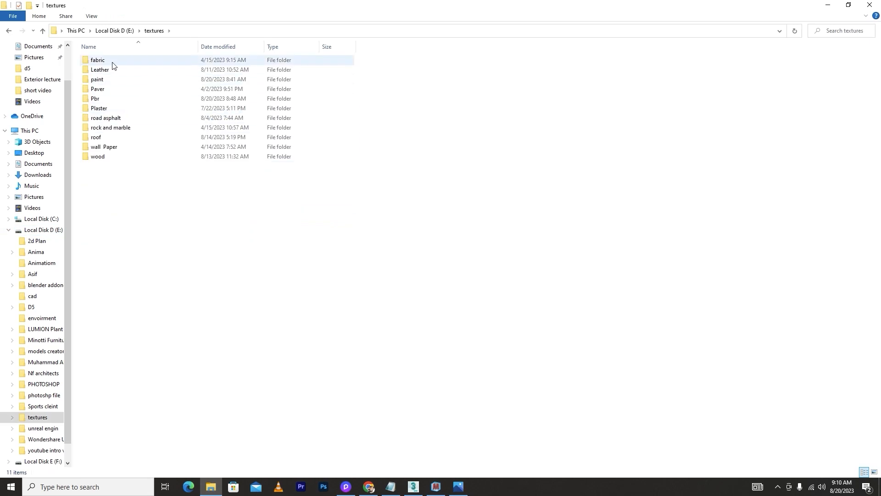
double_click(100, 79)
right_click(165, 224)
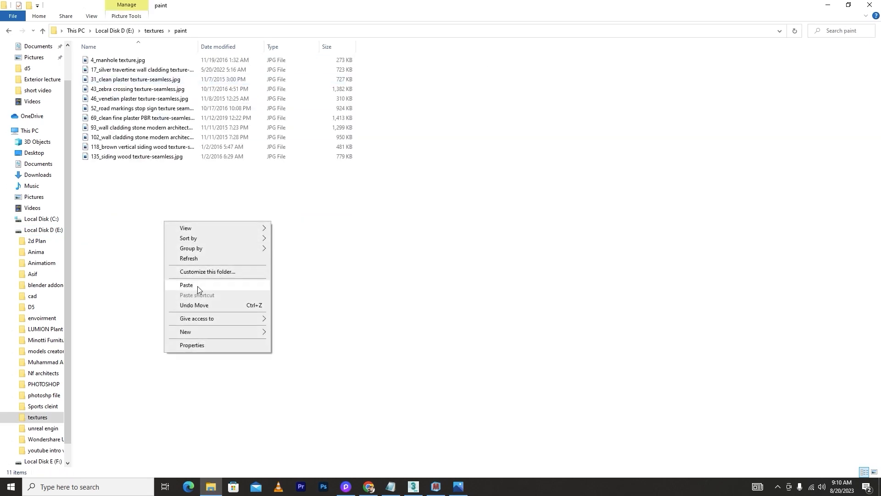
left_click(187, 285)
Extract the texture zip in place inside the paint folder with 7-Zip
right_click(119, 162)
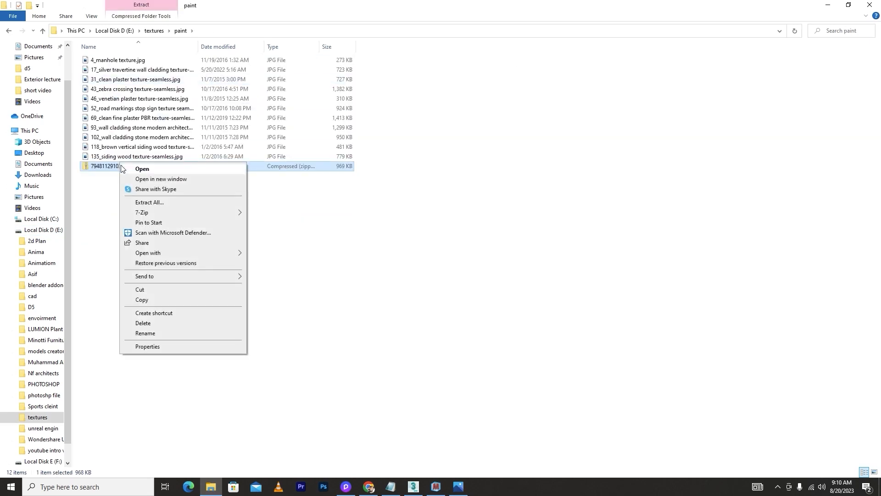
left_click(140, 172)
left_click(117, 165)
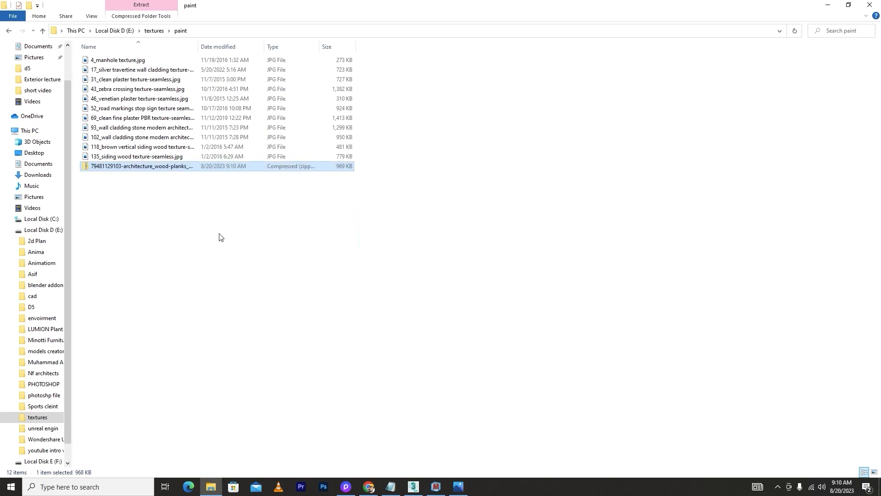
right_click(108, 166)
mouse_move(140, 217)
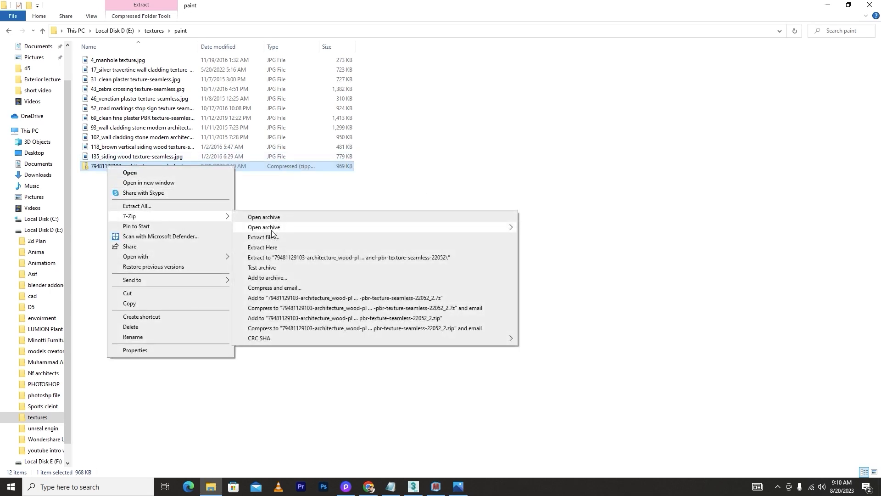
left_click(269, 250)
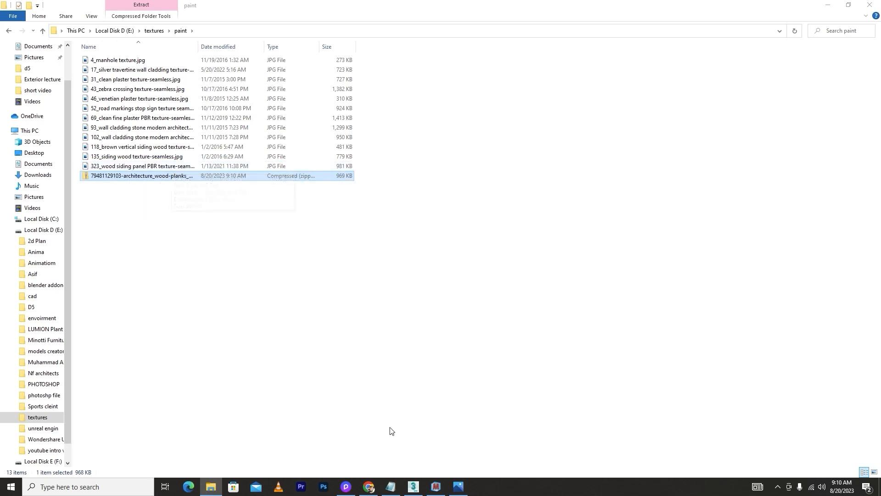
Close Materialize and relaunch Materialize.exe from New folder (3) as administrator
left_click(437, 491)
left_click(874, 17)
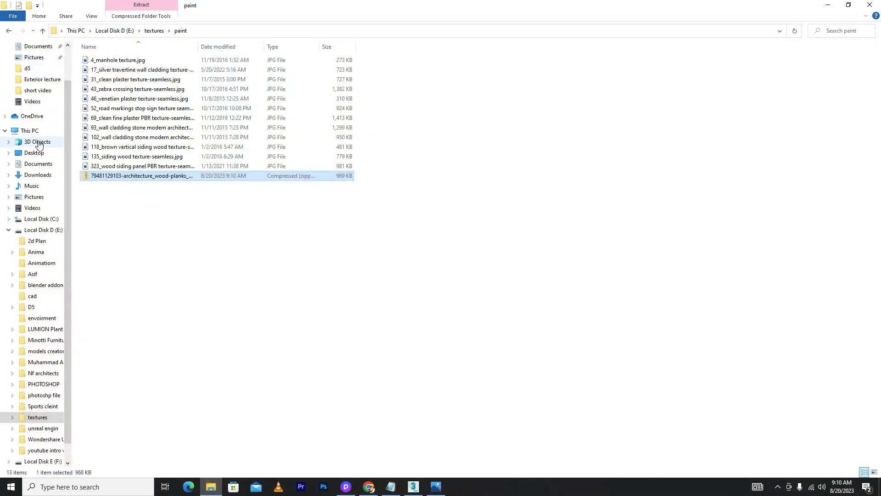
left_click(38, 175)
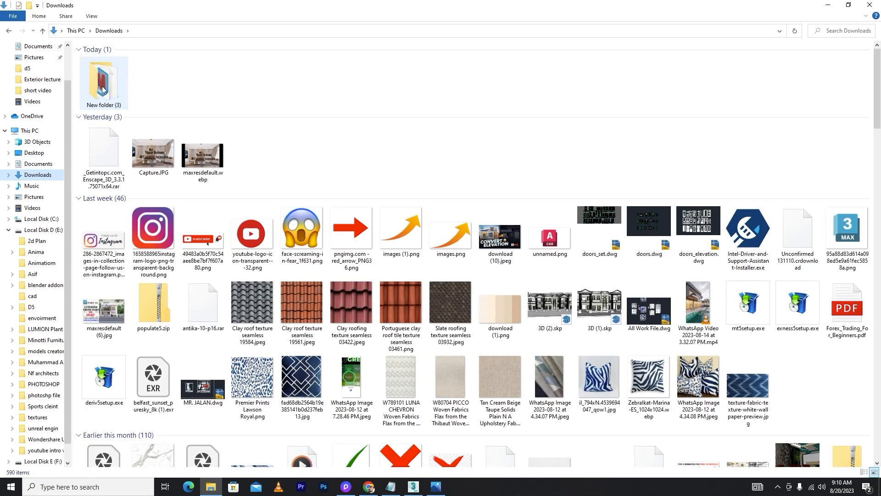
double_click(102, 90)
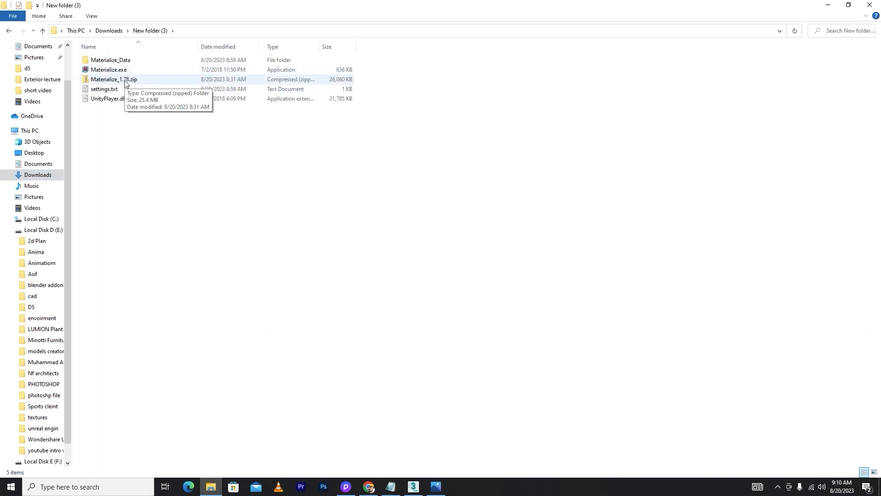
right_click(101, 73)
left_click(131, 98)
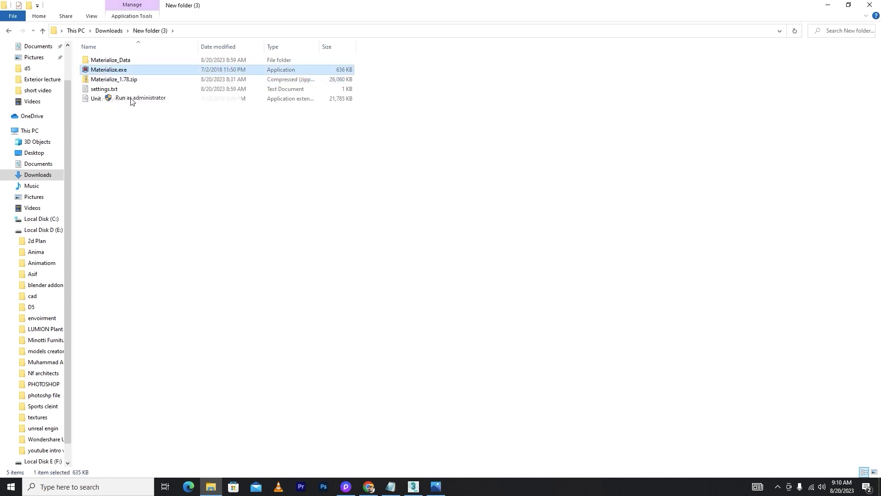
left_click(403, 314)
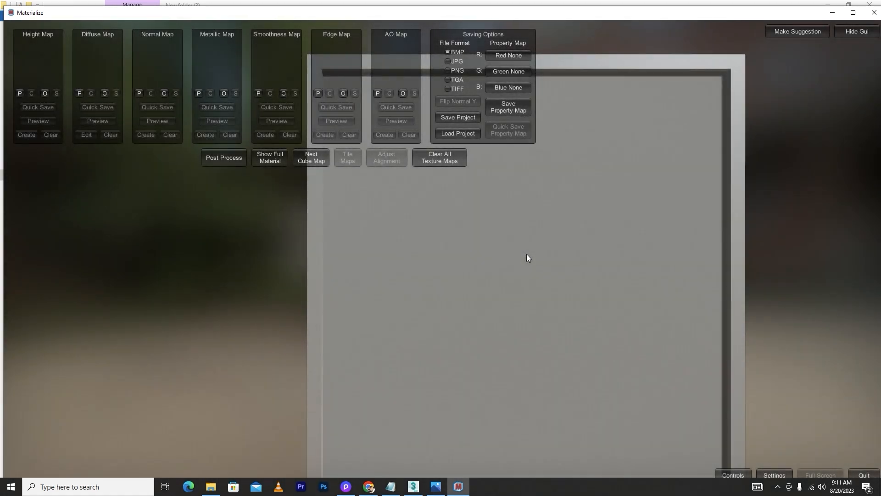
scroll(775, 296, "down", 5)
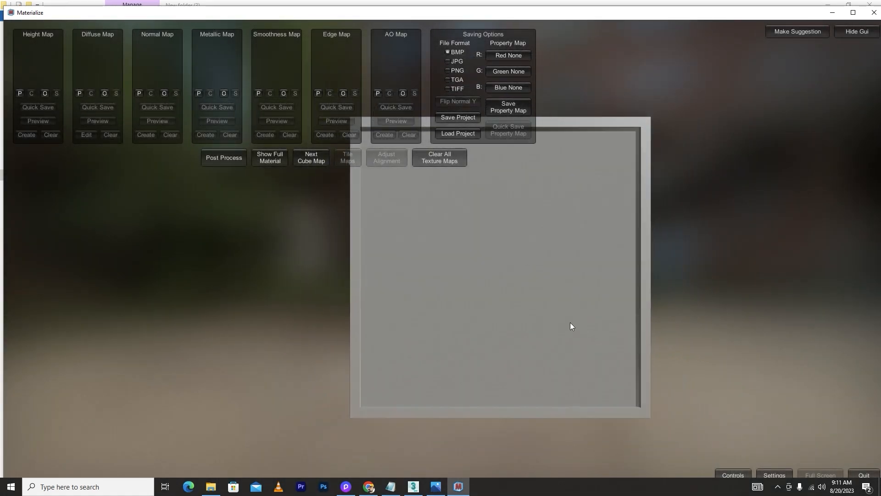
middle_click_drag(571, 325, 661, 237)
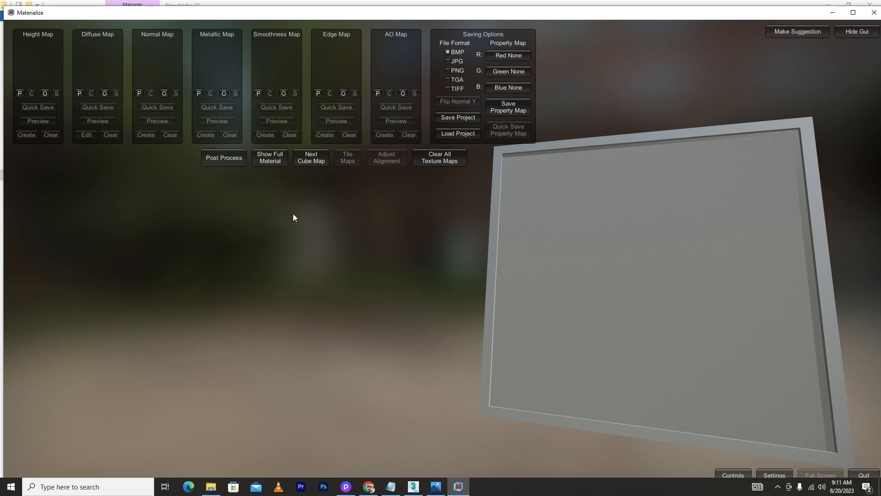
left_click(368, 486)
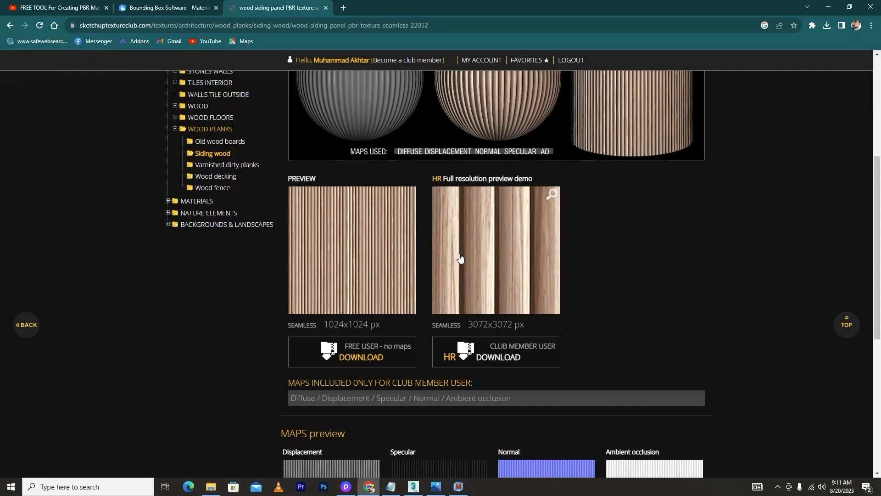
left_click(458, 487)
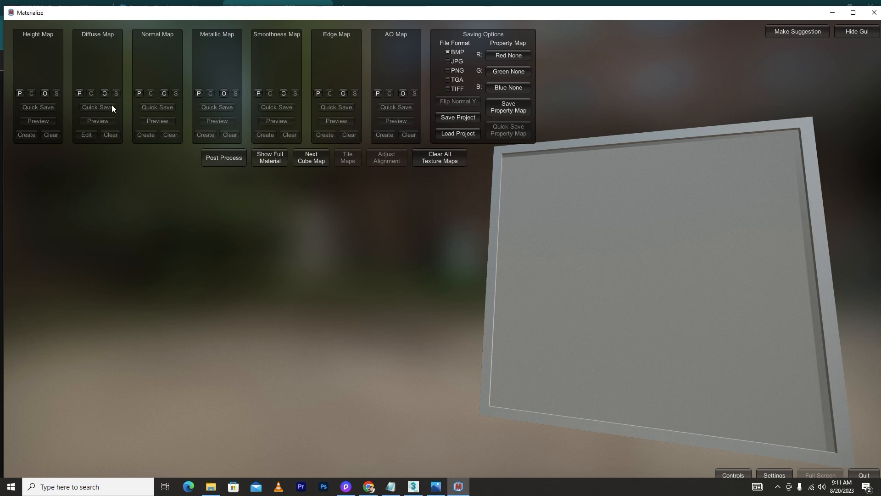
Load 323_wood siding panel PBR texture-seamless.jpg from E: > textures > paint as the diffuse map
left_click(104, 94)
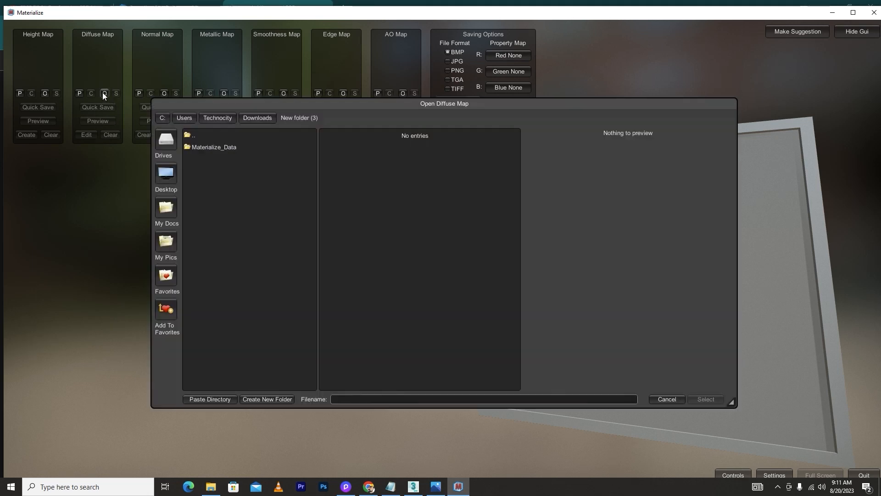
left_click(166, 174)
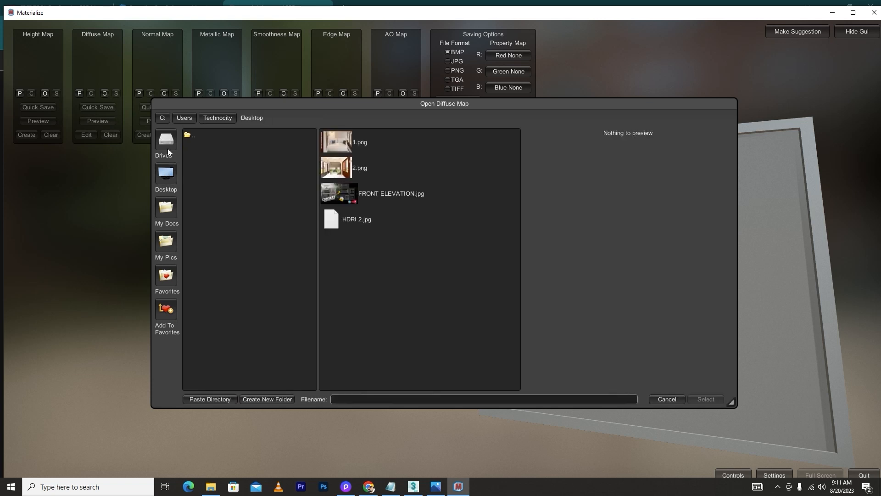
left_click(167, 146)
left_click(192, 148)
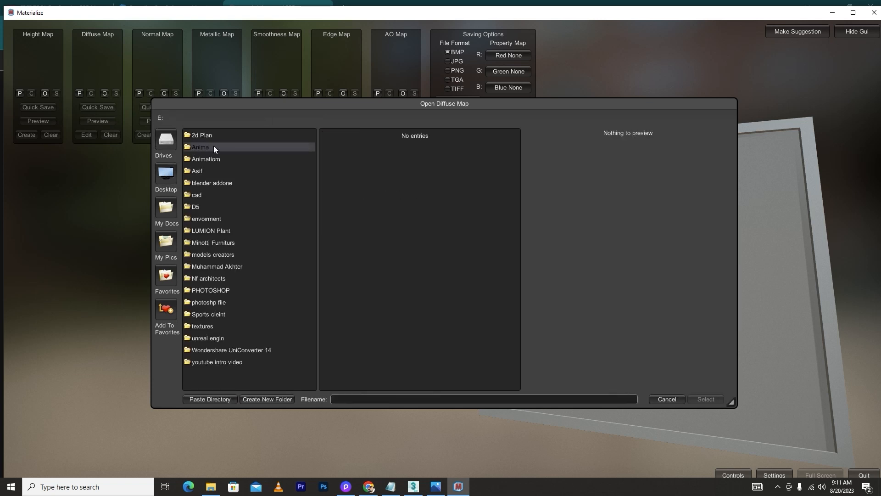
left_click(205, 327)
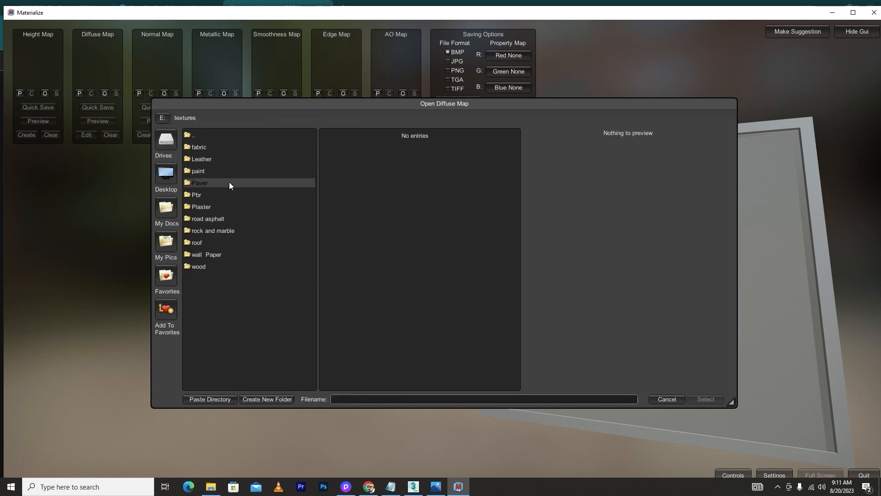
left_click(193, 172)
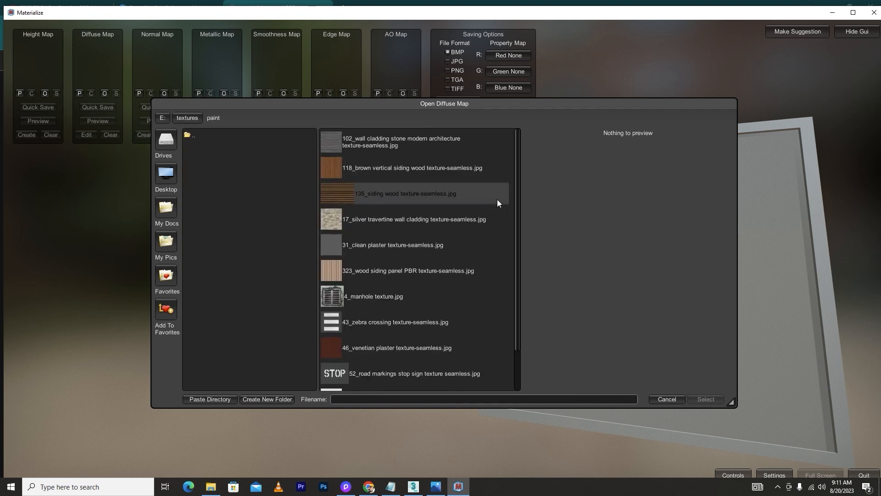
left_click(410, 273)
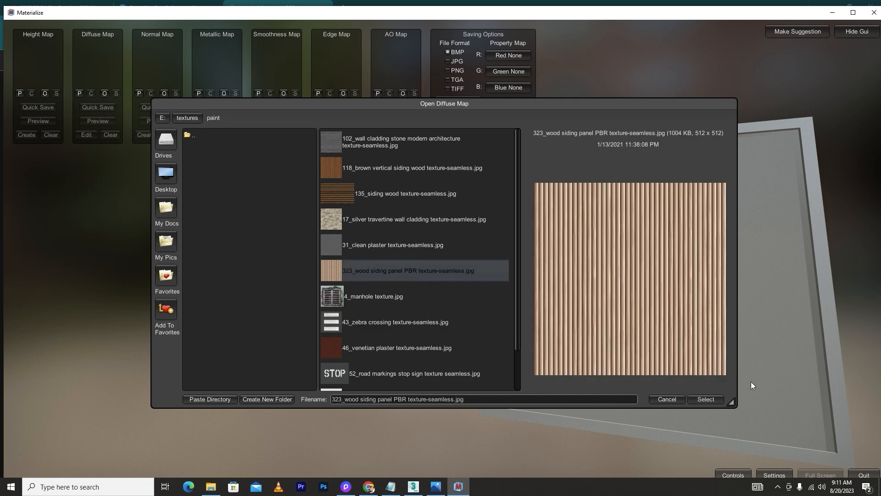
left_click(704, 400)
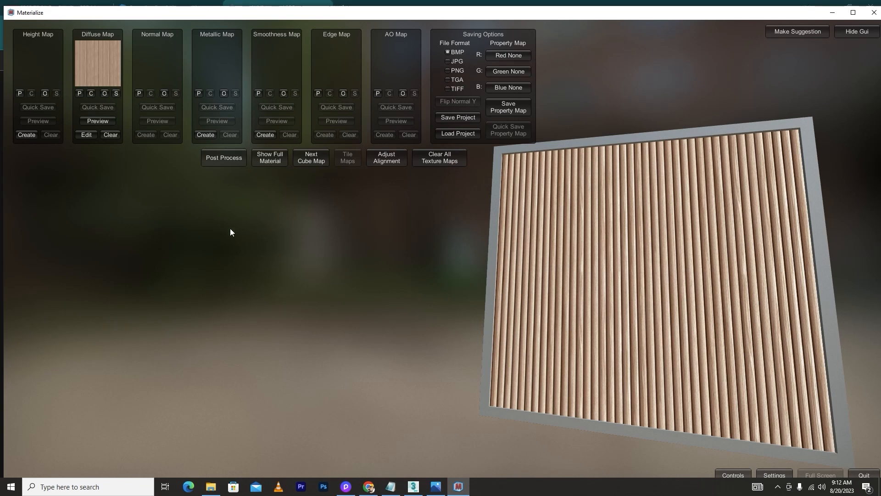
Start creating a height map from the original diffuse and adjust the height reveal and frequency weight equalizer sliders
left_click(26, 134)
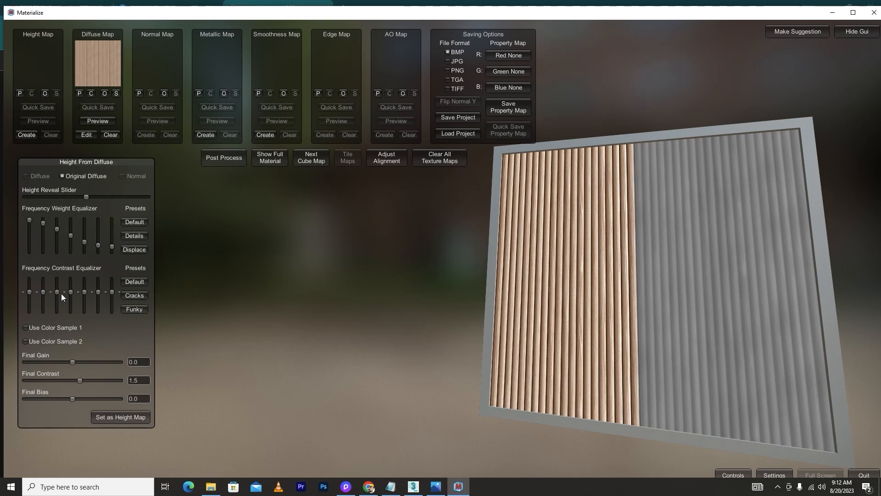
left_click_drag(56, 290, 60, 292)
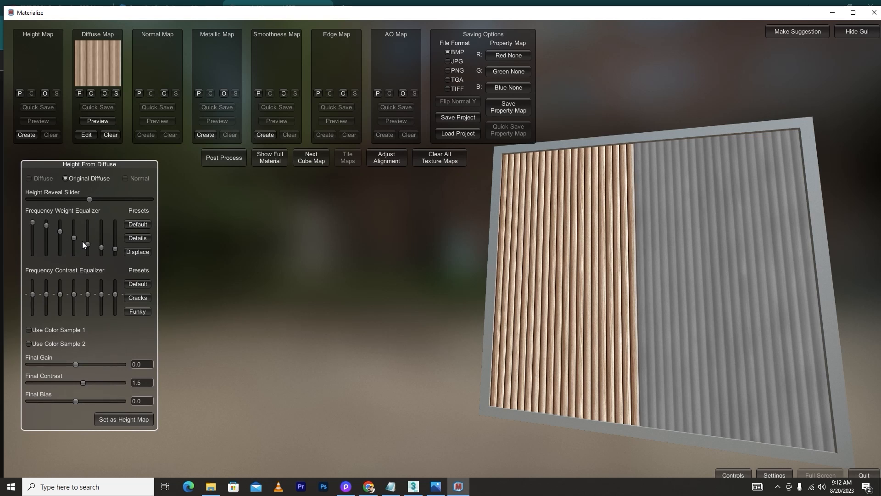
mouse_move(87, 200)
left_mouse_down()
mouse_move(63, 200)
mouse_move(128, 198)
mouse_move(76, 197)
mouse_move(90, 197)
left_mouse_up()
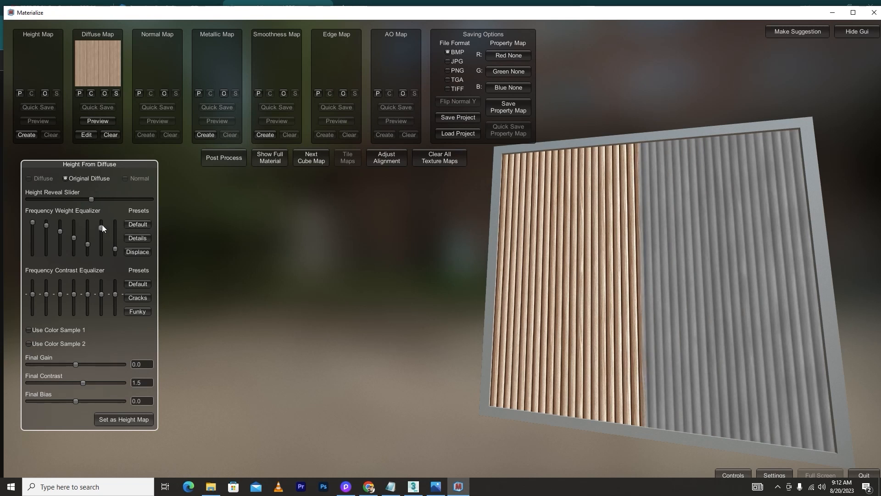
left_click_drag(102, 218, 101, 228)
Set final gain about -0.355, final contrast about 5.06 and final bias about 0.07, then apply it as the height map
left_click_drag(77, 363, 79, 401)
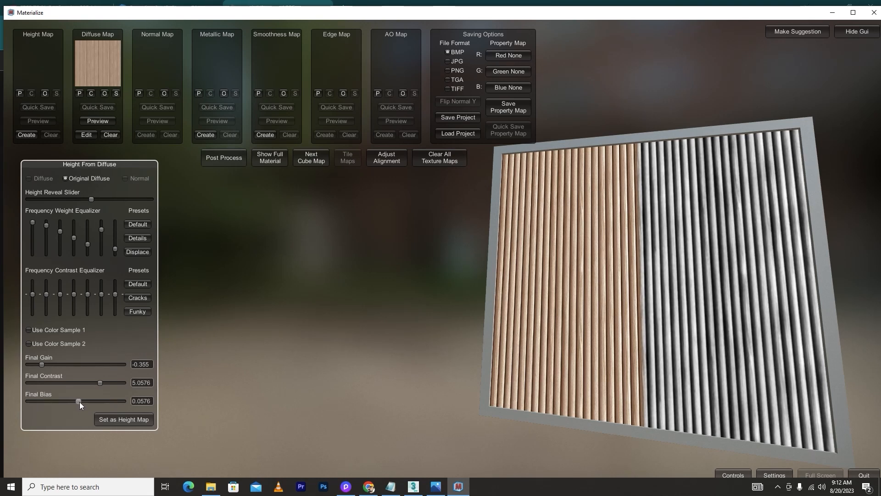
left_click(107, 422)
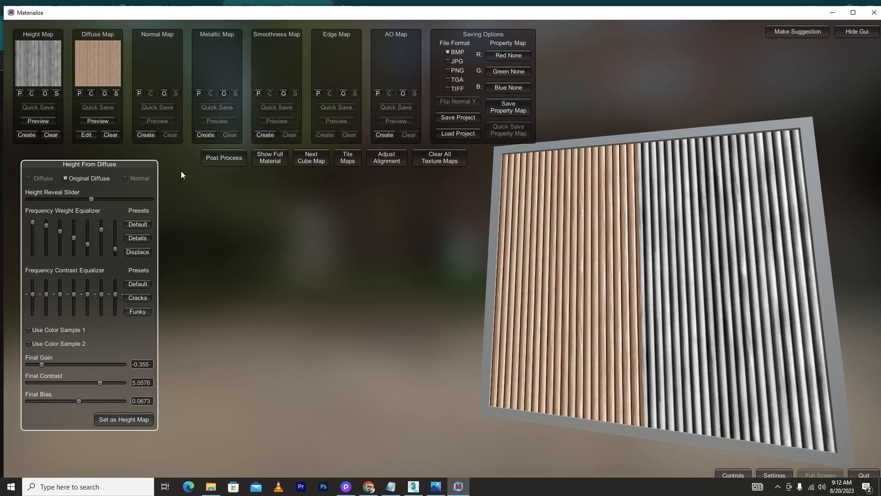
Start a normal map from height with pre contrast about 4.86 and the Smooth frequency equalizer preset
left_click(145, 134)
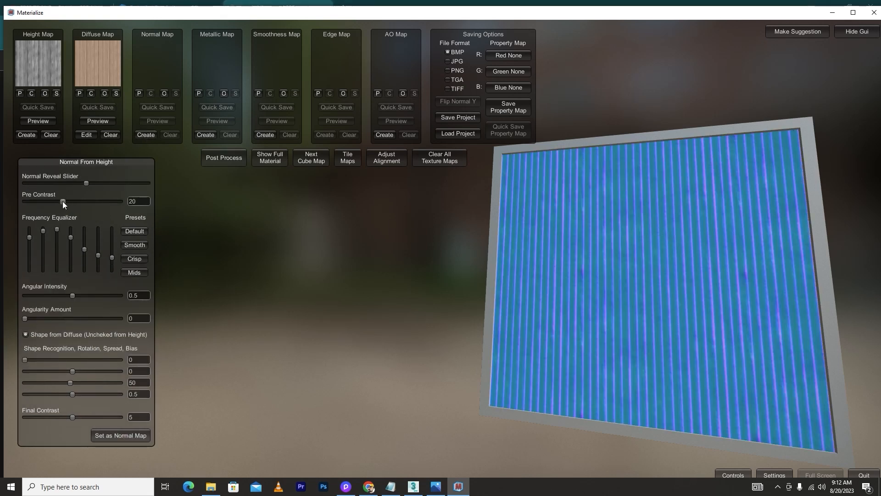
left_click_drag(62, 201, 34, 203)
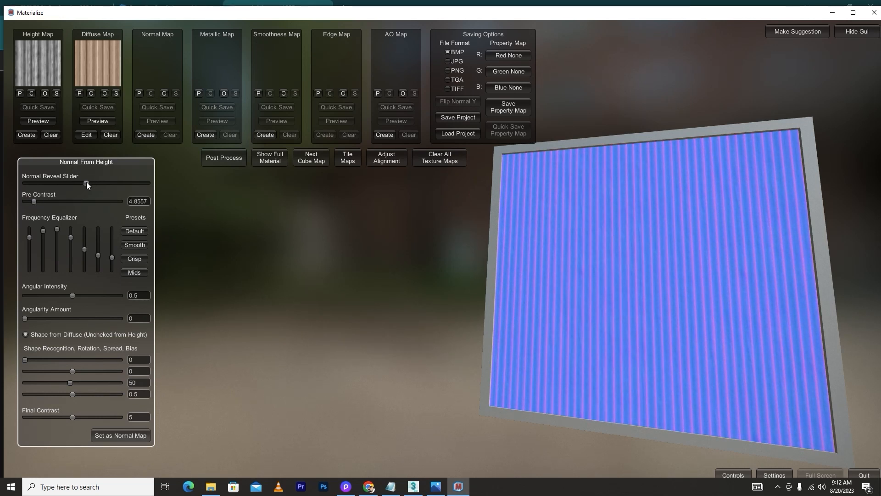
left_click_drag(86, 182, 96, 184)
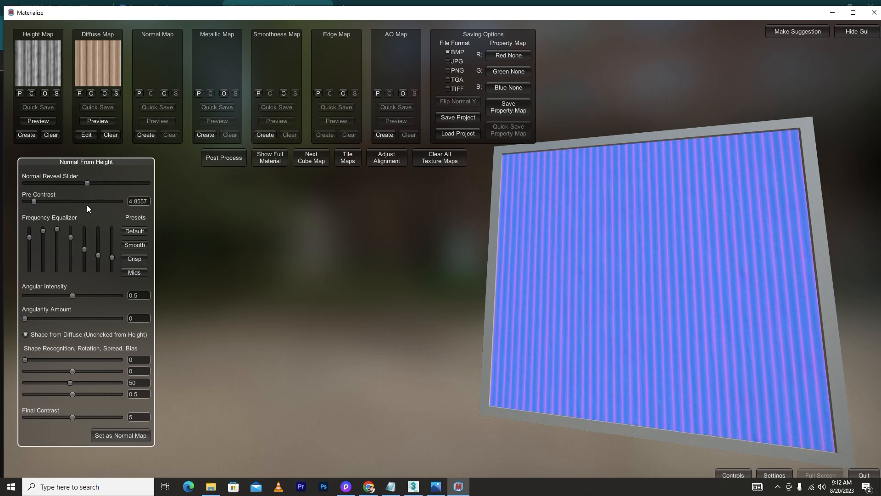
left_click(133, 258)
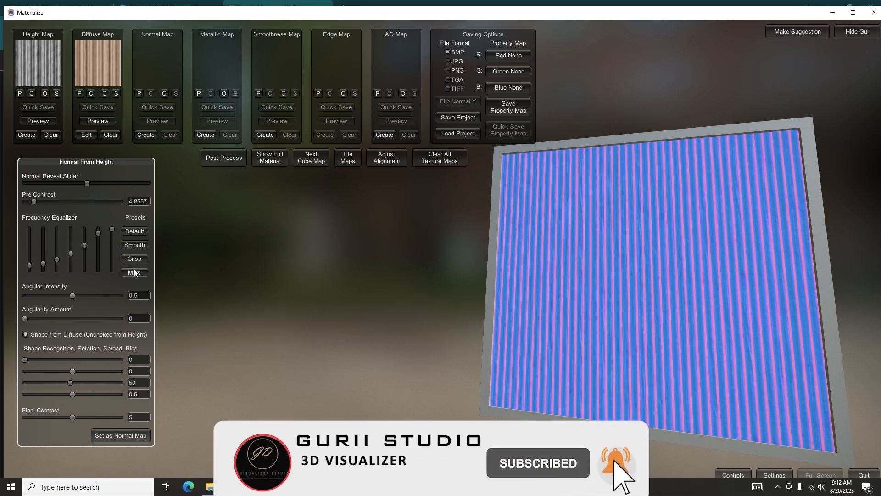
left_click(134, 244)
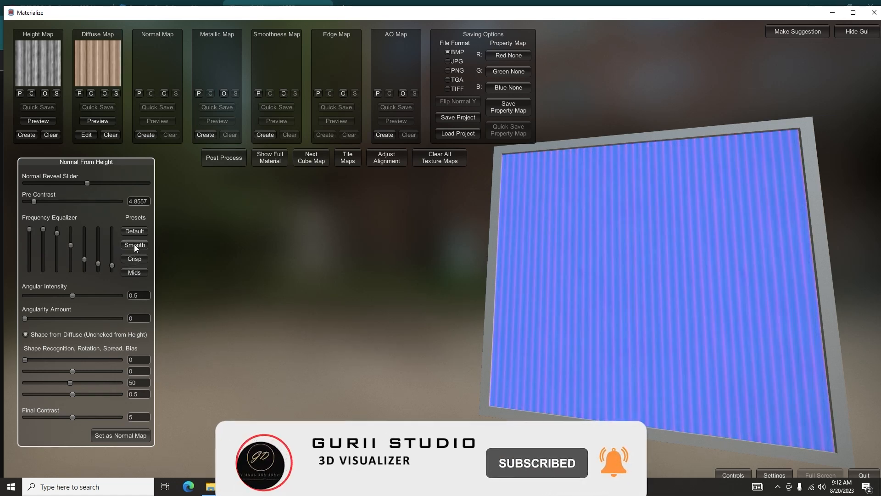
Adjust the shape recognition sliders, lower pre contrast to about 4.4, and set the result as the normal map
left_click_drag(71, 370, 67, 395)
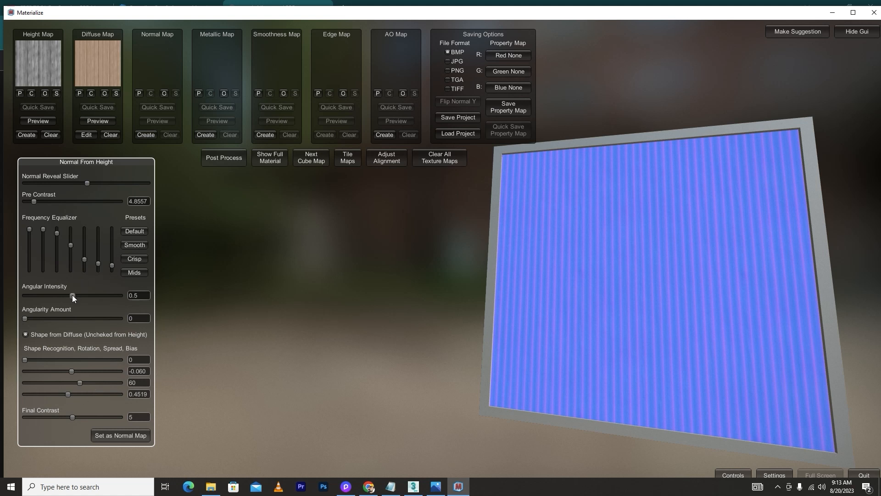
mouse_move(38, 201)
left_mouse_down()
mouse_move(48, 201)
mouse_move(34, 202)
left_mouse_up()
left_click(117, 435)
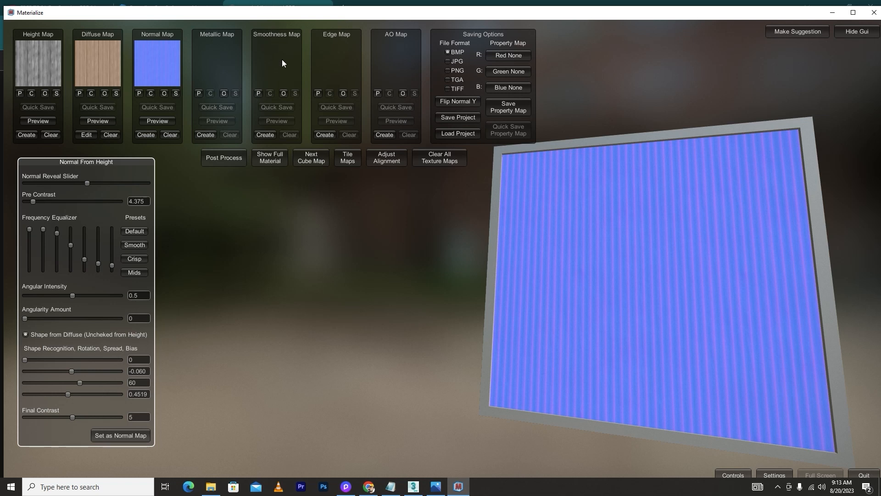
Create a smoothness map from the original diffuse with final contrast about 0.71 and set it as smoothness
left_click(265, 134)
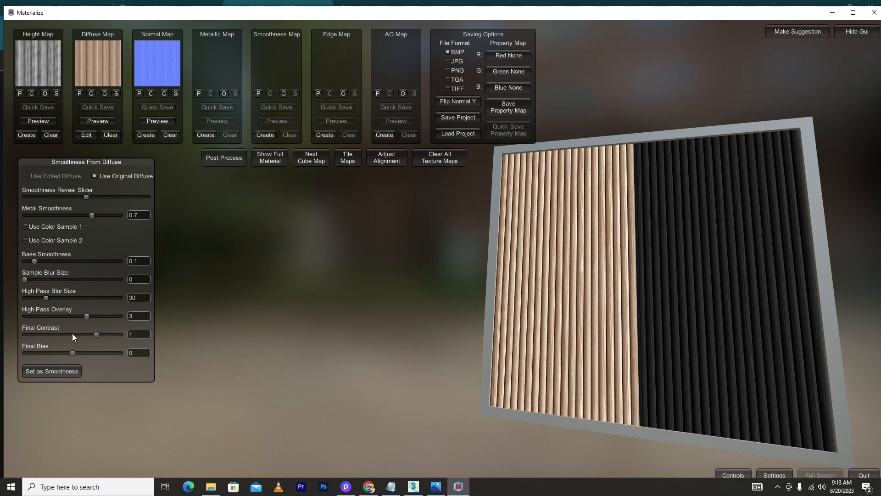
left_click_drag(99, 334, 70, 354)
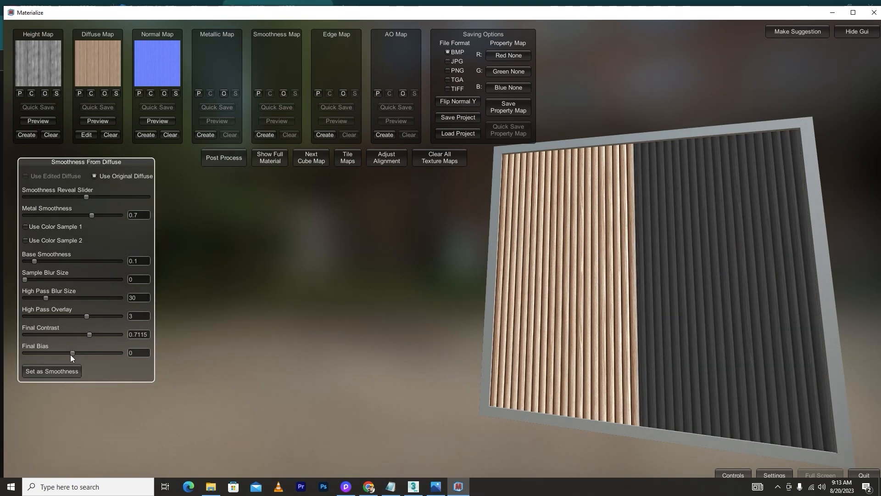
left_click(51, 371)
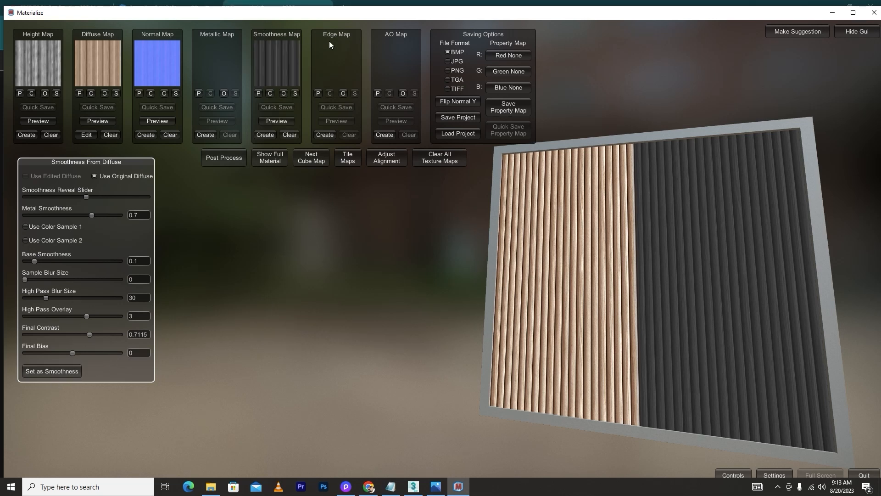
Create an edge map from the normal with pinch about 0.62 and pillow about 1.31, then set it
left_click(323, 134)
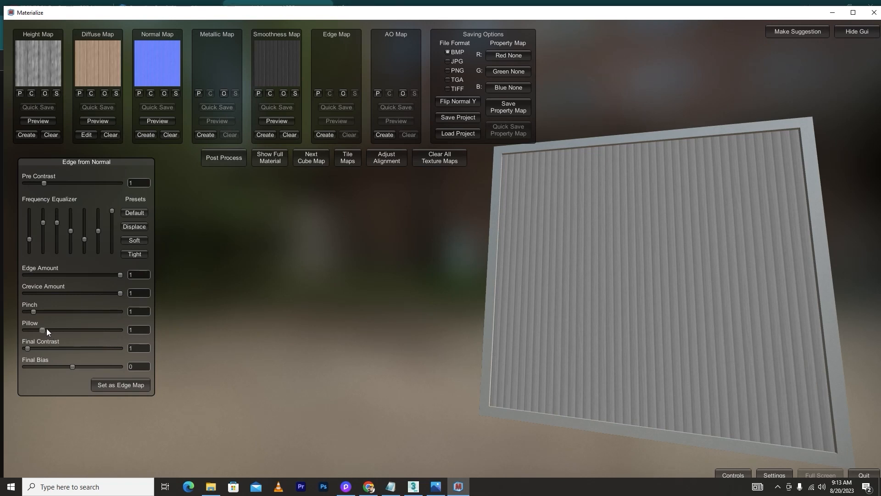
mouse_move(46, 329)
left_mouse_down()
mouse_move(54, 331)
mouse_move(32, 305)
left_mouse_up()
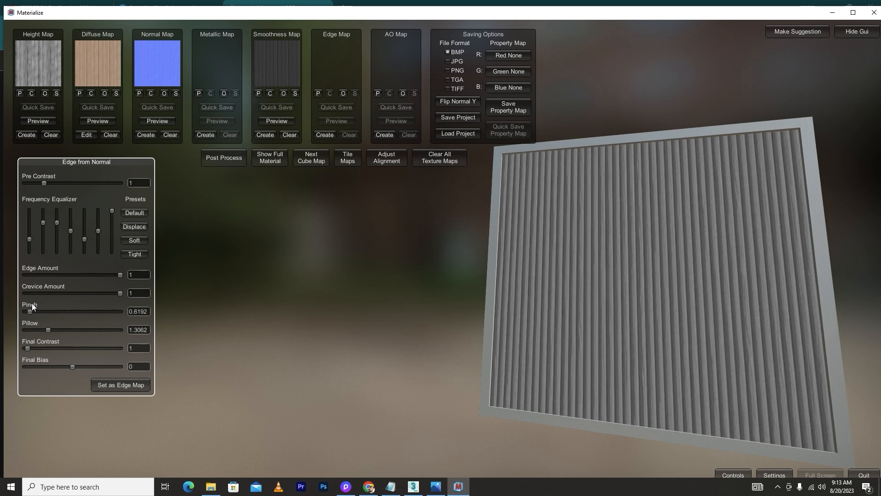
left_click(118, 386)
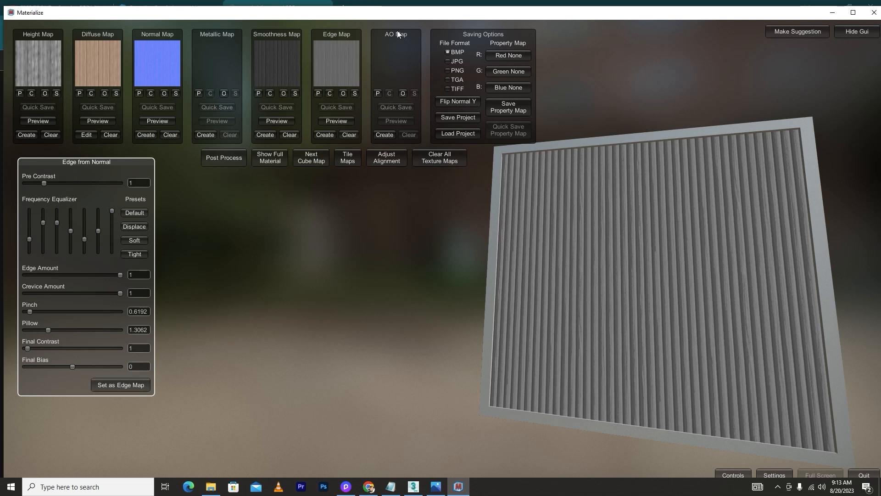
Create an AO map with AO power about 0.38, AO bias about -0.048 and pixel spread about 43.9, then set it
left_click(386, 134)
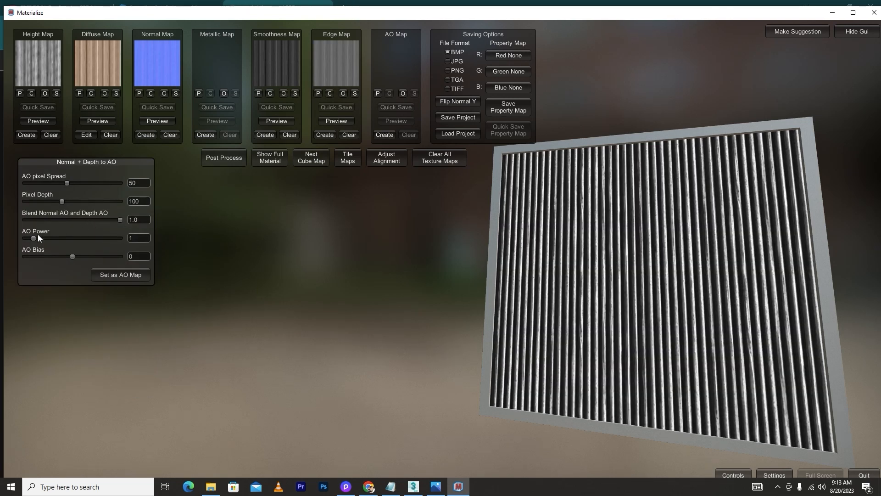
mouse_move(34, 235)
left_mouse_down()
mouse_move(50, 243)
mouse_move(29, 240)
left_mouse_up()
mouse_move(72, 260)
left_mouse_down()
mouse_move(100, 258)
mouse_move(71, 257)
left_mouse_up()
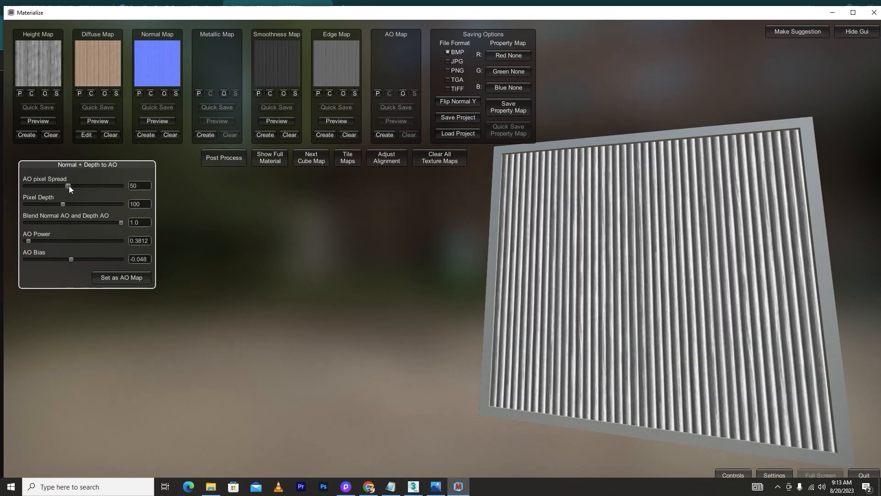
left_click_drag(68, 185, 62, 185)
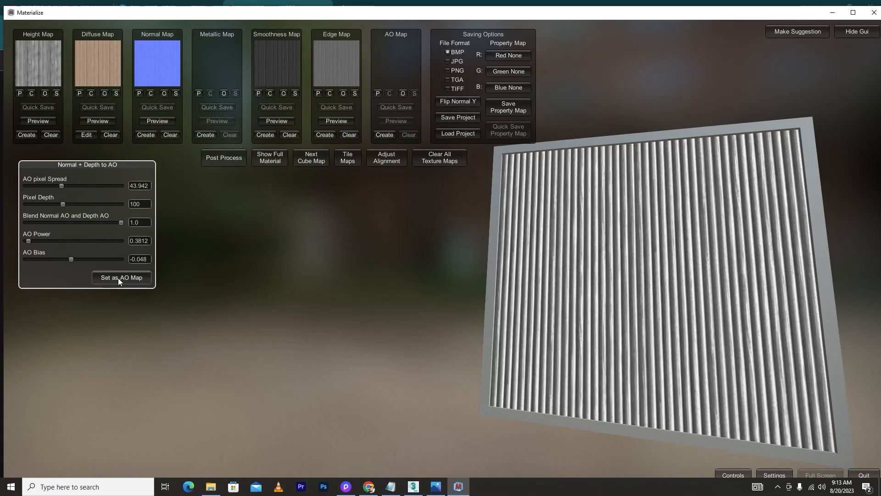
left_click(118, 280)
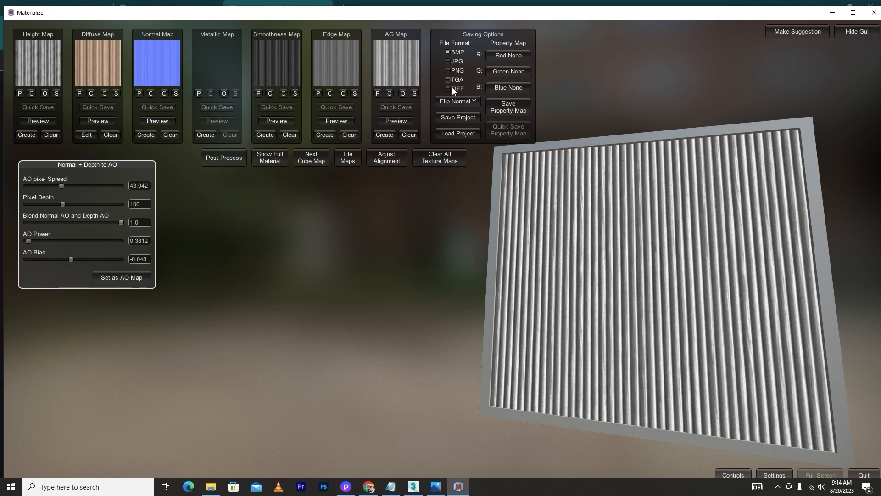
Switch the file format to JPG and save the project as wood planks in the paint folder
left_click(447, 62)
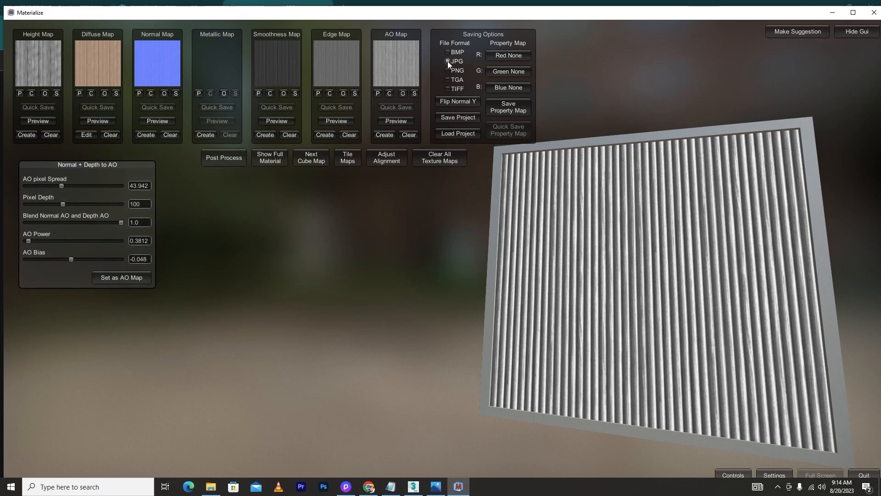
left_click(452, 115)
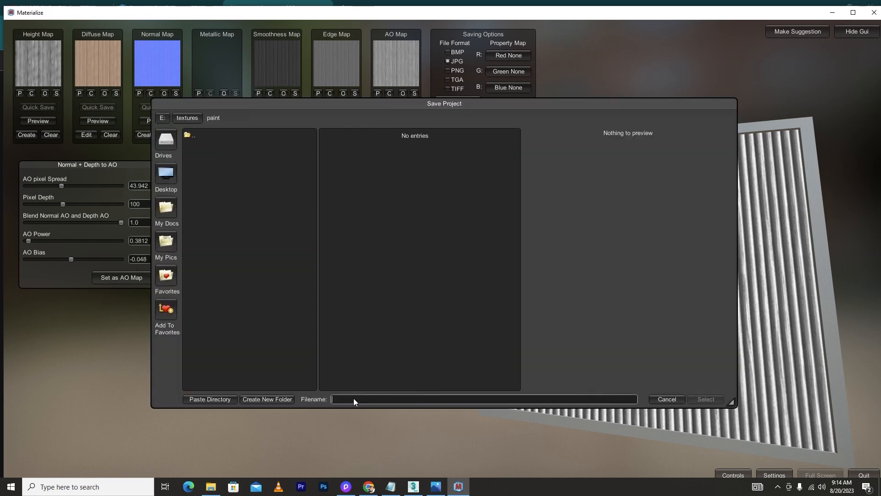
type("wood planks")
left_click(706, 399)
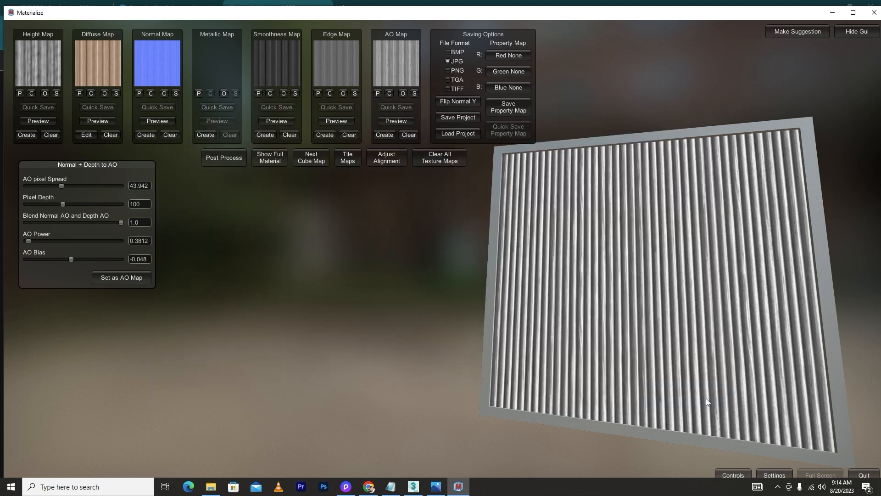
Open the textures > paint folder on drive E: in File Explorer
left_click(460, 118)
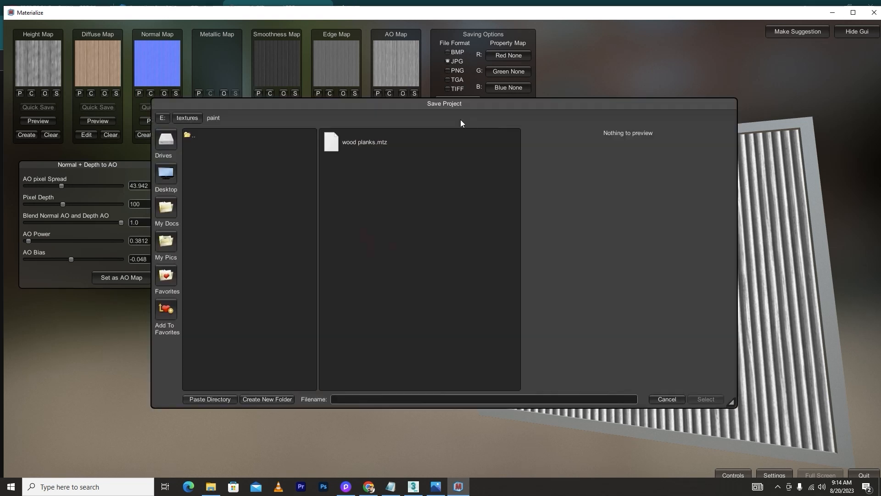
left_click(212, 488)
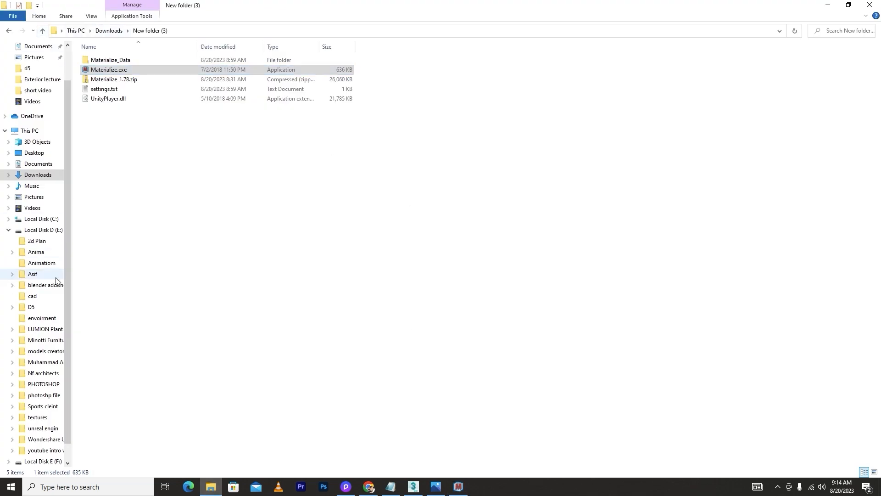
left_click(46, 230)
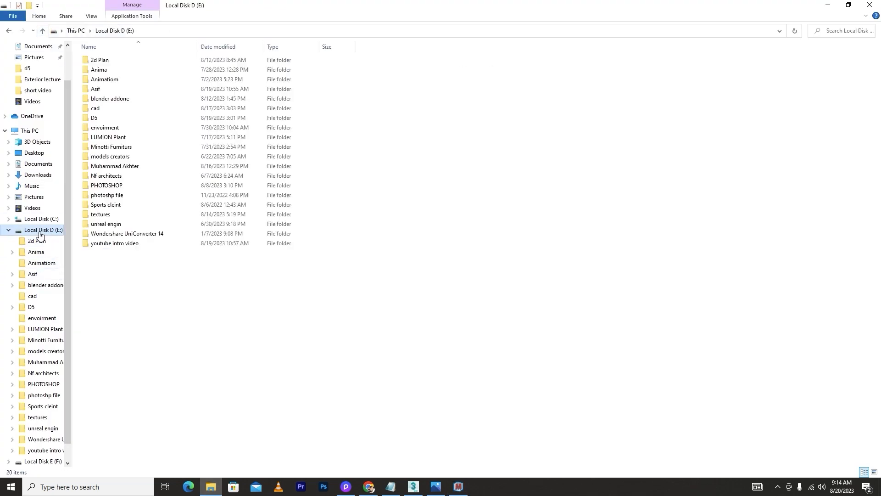
double_click(110, 214)
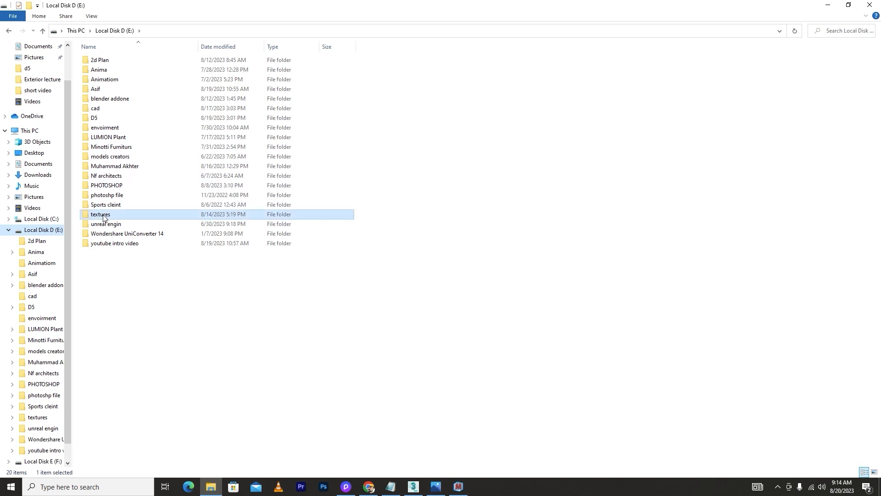
double_click(102, 82)
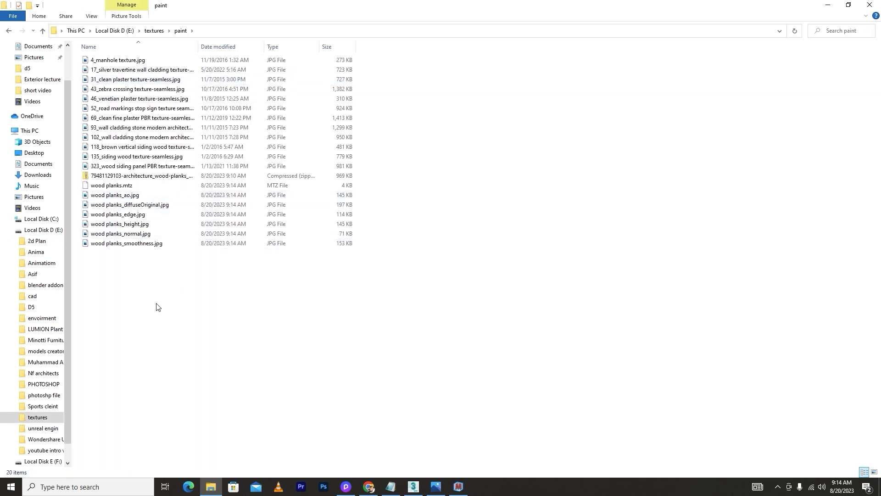
Switch the paint folder's view to Large icons
right_click(143, 285)
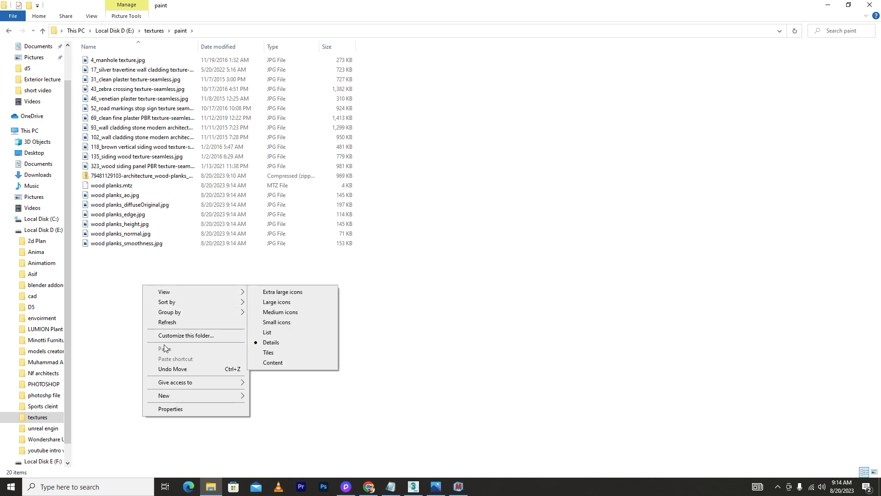
mouse_move(180, 294)
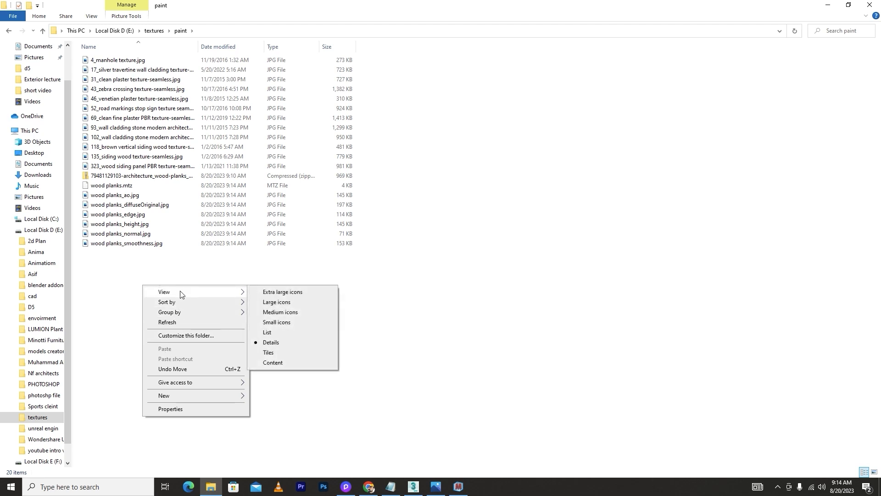
left_click(274, 302)
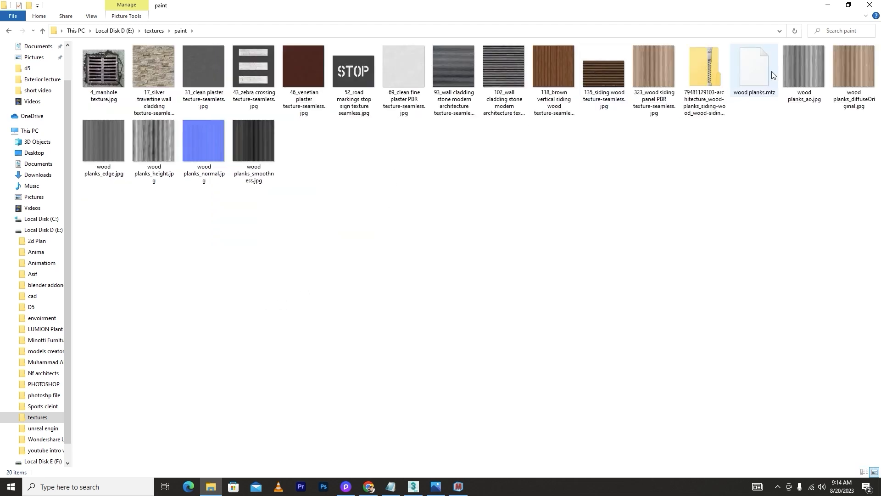
left_click(813, 75)
Create a new folder named wood planks inside the paint folder
right_click(576, 221)
mouse_move(622, 330)
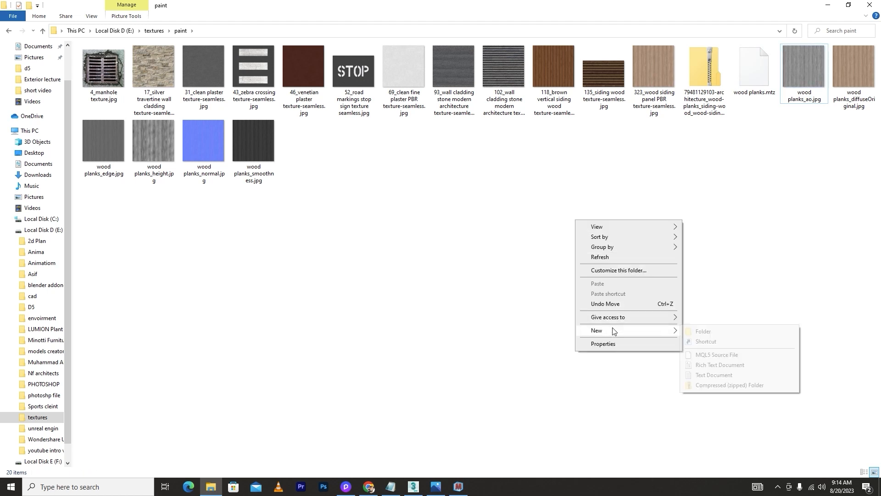
left_click(746, 331)
type("woo")
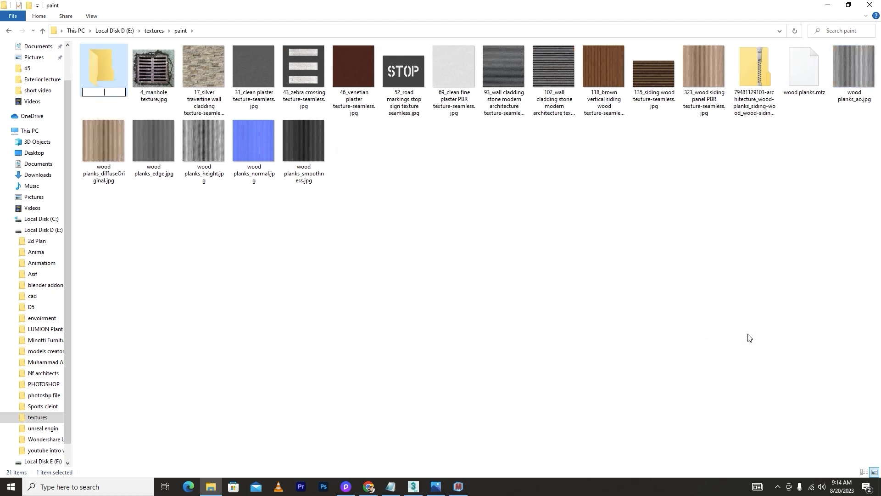
type("d planks")
left_click(752, 303)
Move the six exported wood planks map images into the wood planks folder
left_click_drag(415, 214, 106, 143)
left_click(846, 84, "ctrl")
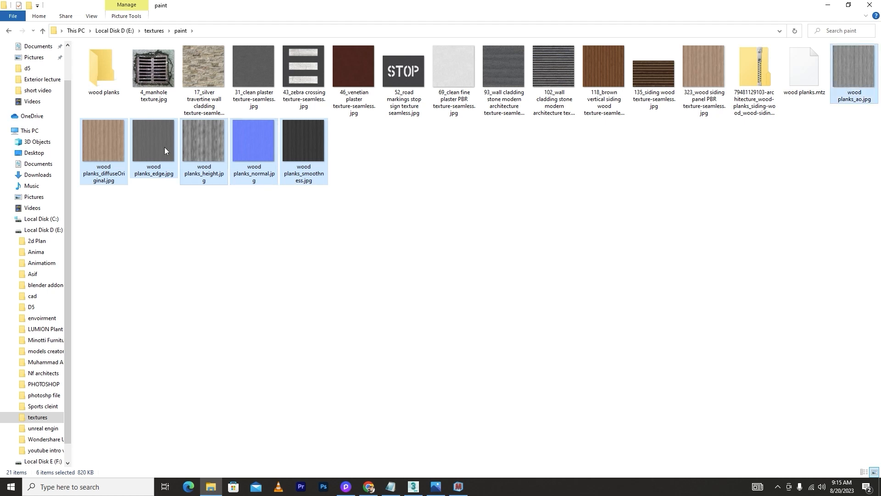
left_click_drag(164, 147, 100, 74)
Open the wood planks folder and preview the exported maps one by one in the photo viewer
double_click(101, 73)
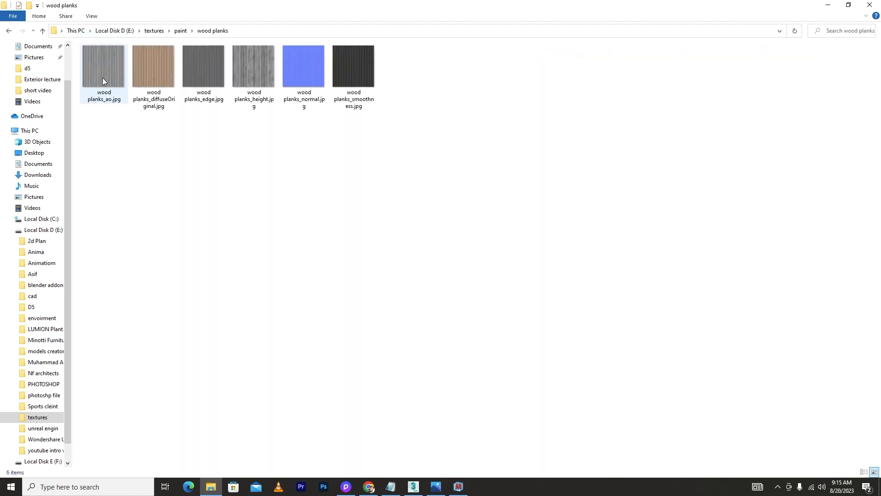
double_click(103, 79)
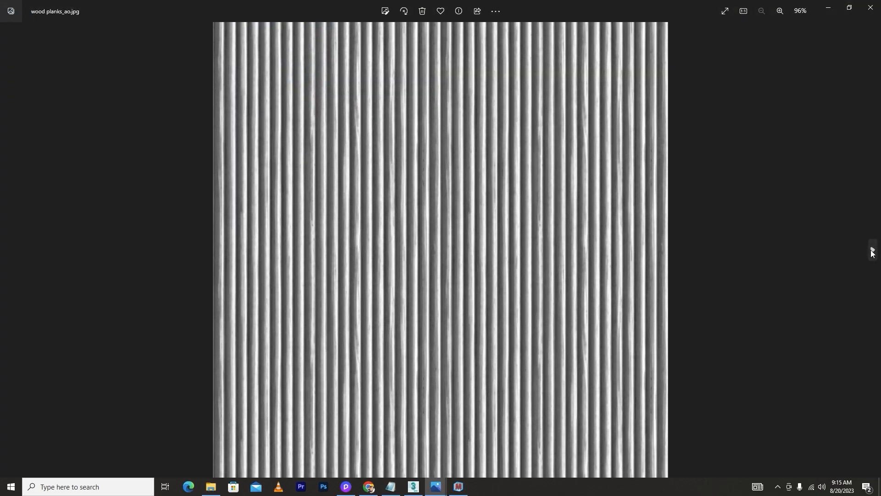
left_click(872, 252)
left_click(871, 251)
left_click(872, 251)
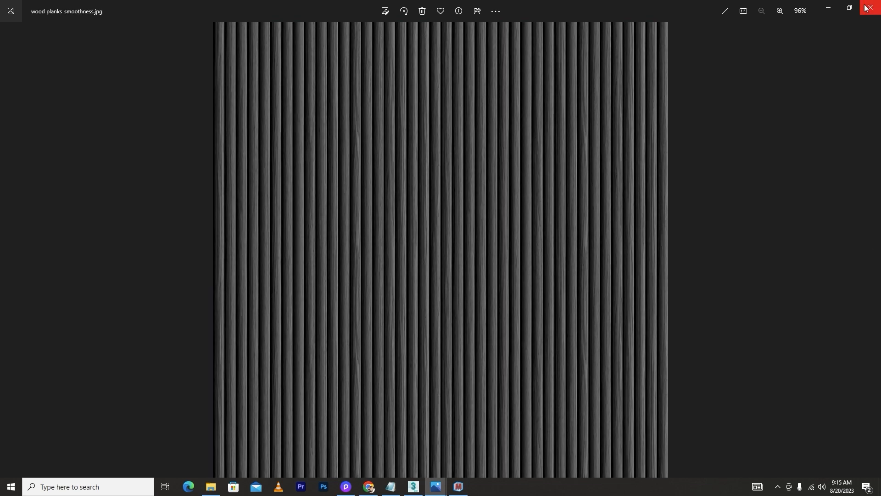
left_click(865, 8)
In 3ds Max, load all six maps from paint > wood planks into the Material Texture Loader
left_click(413, 487)
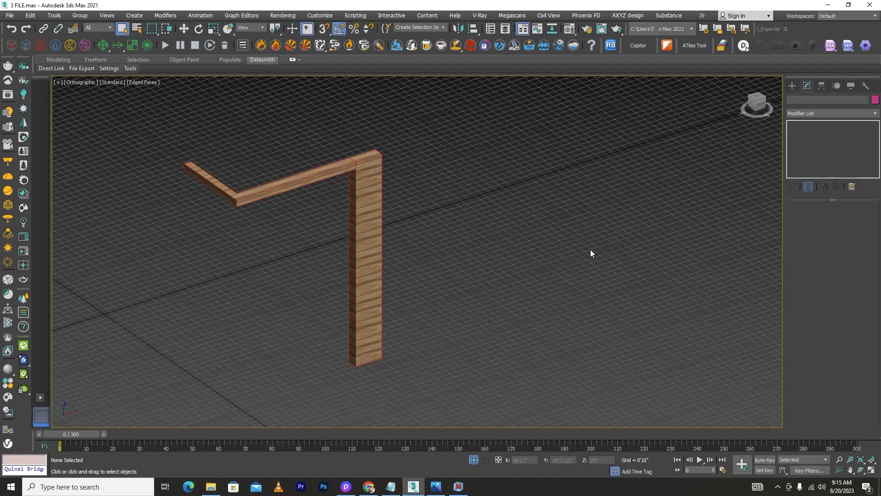
left_click(724, 46)
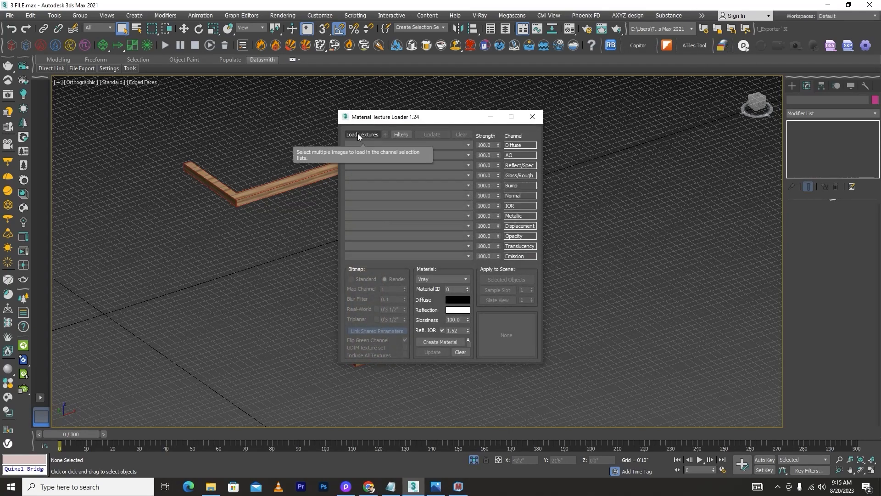
left_click(358, 135)
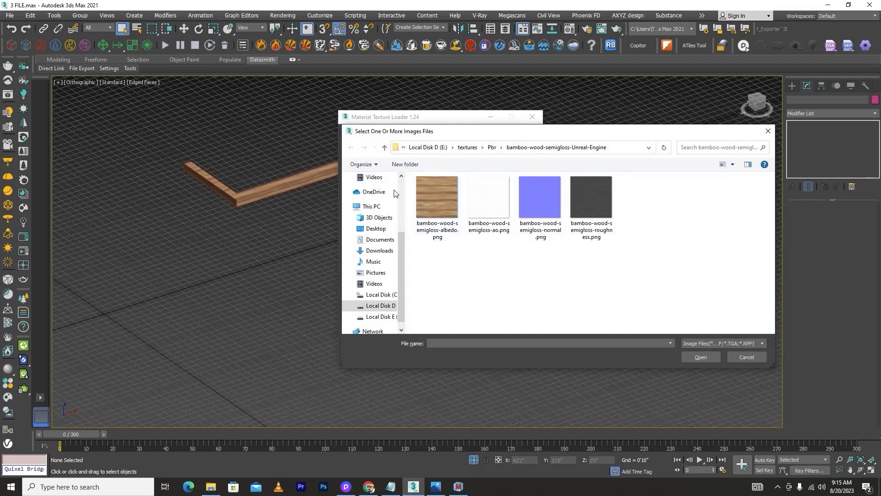
left_click(384, 147)
left_click(384, 148)
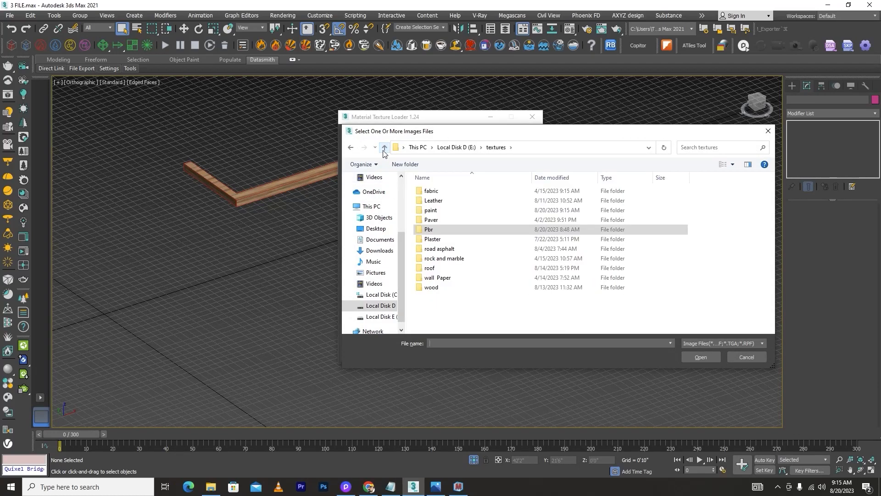
double_click(434, 210)
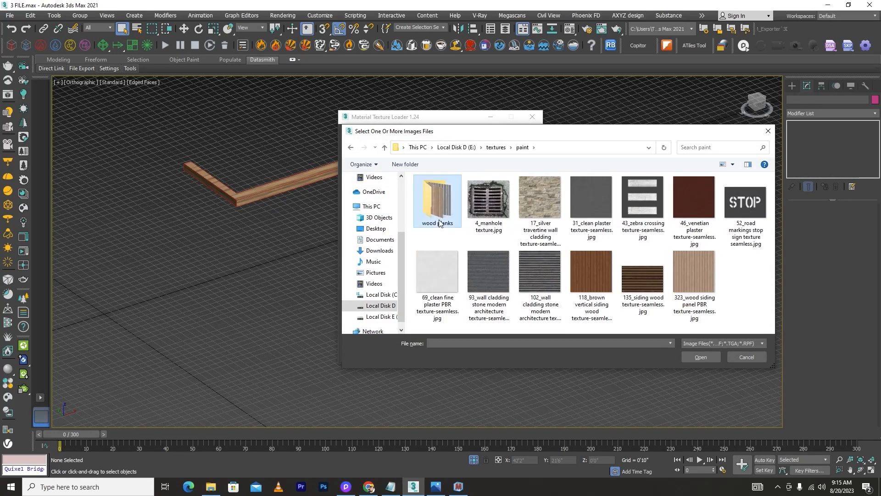
double_click(439, 223)
left_click_drag(742, 279, 440, 195)
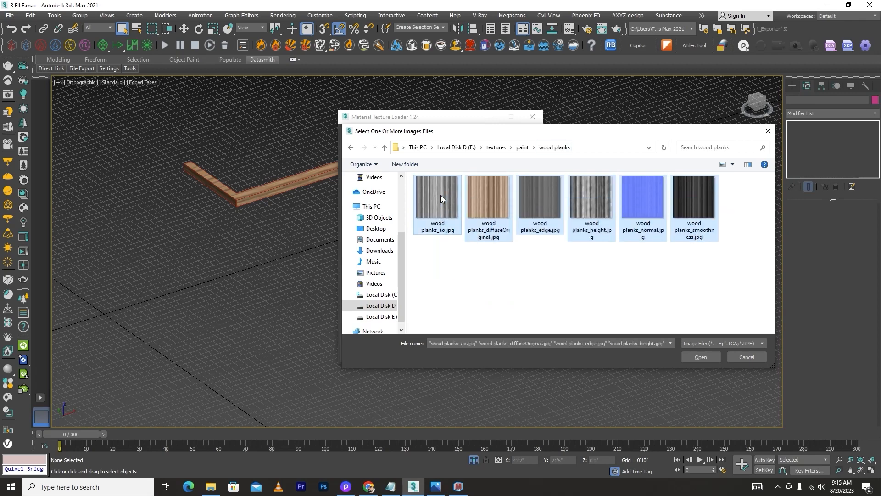
left_click(701, 358)
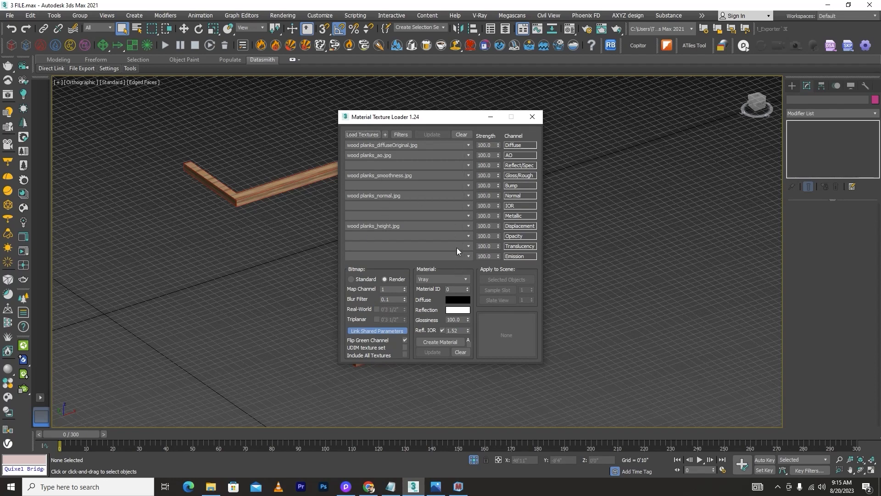
Open the Slate Material Editor alongside the texture loader
left_click_drag(450, 120, 214, 122)
left_click(540, 194)
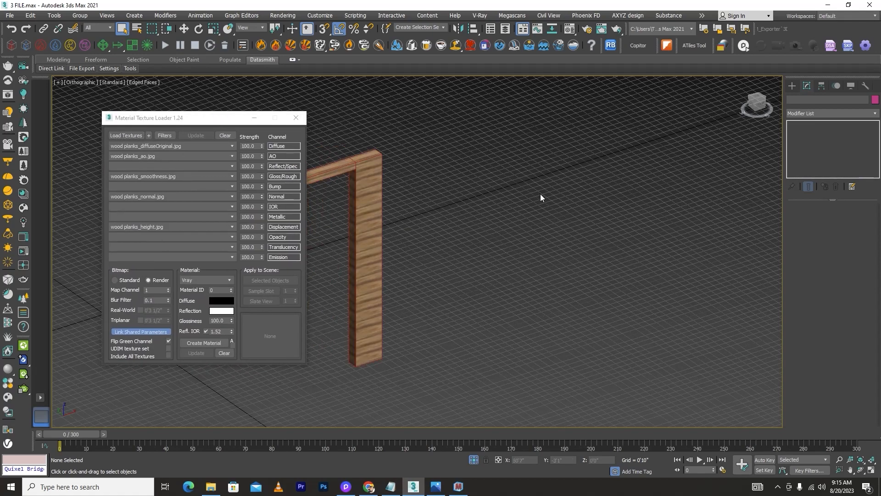
key("m")
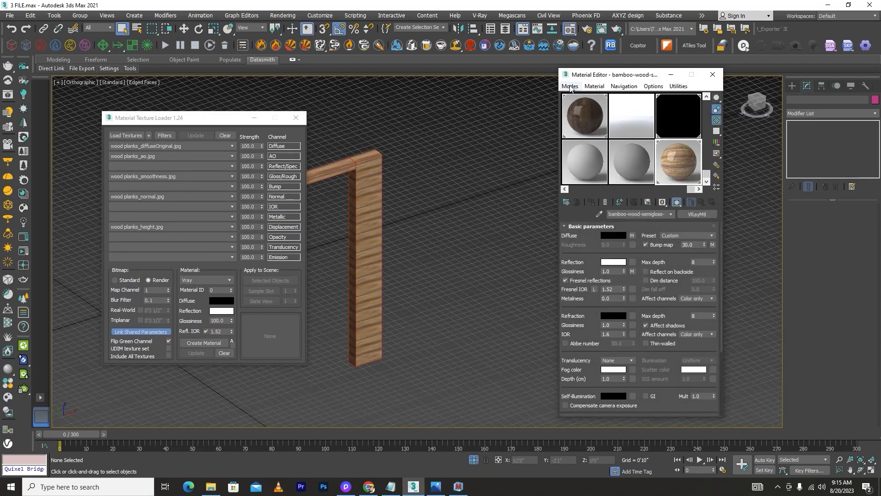
left_click(570, 87)
left_click(578, 110)
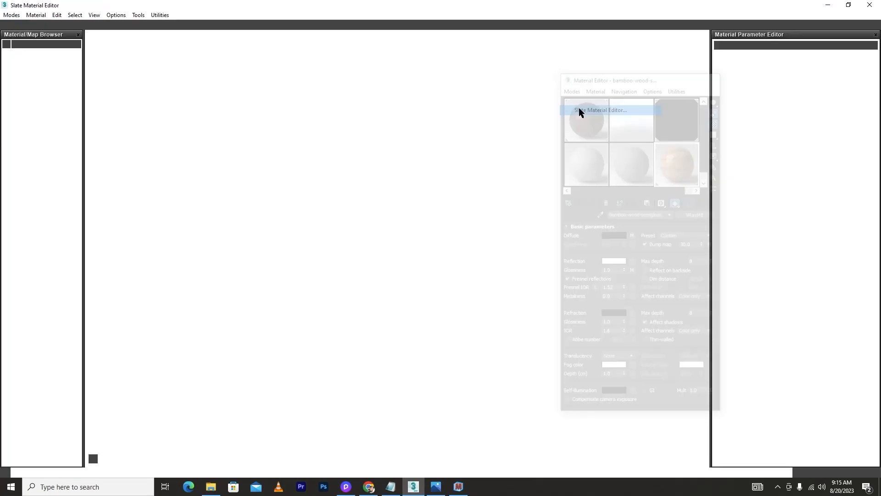
left_click_drag(475, 10, 568, 57)
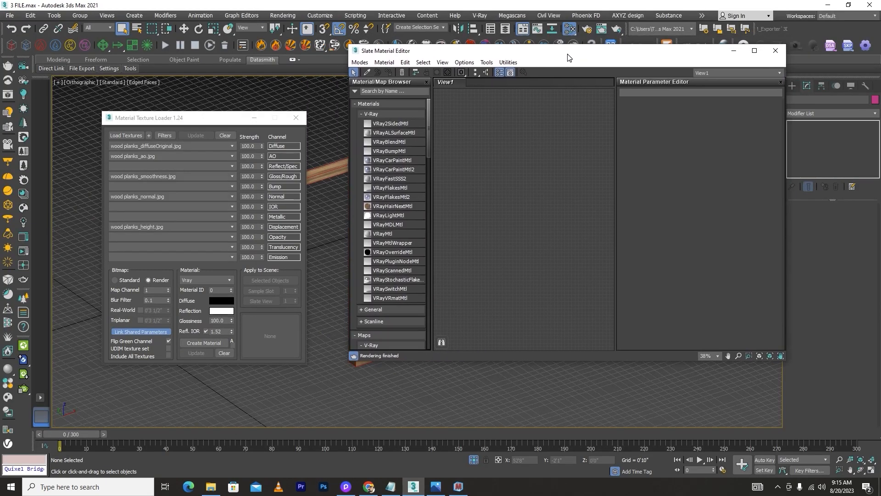
Create a V-Ray material named wood planks_ from the loaded maps and instance it into the Slate view
left_click(194, 343)
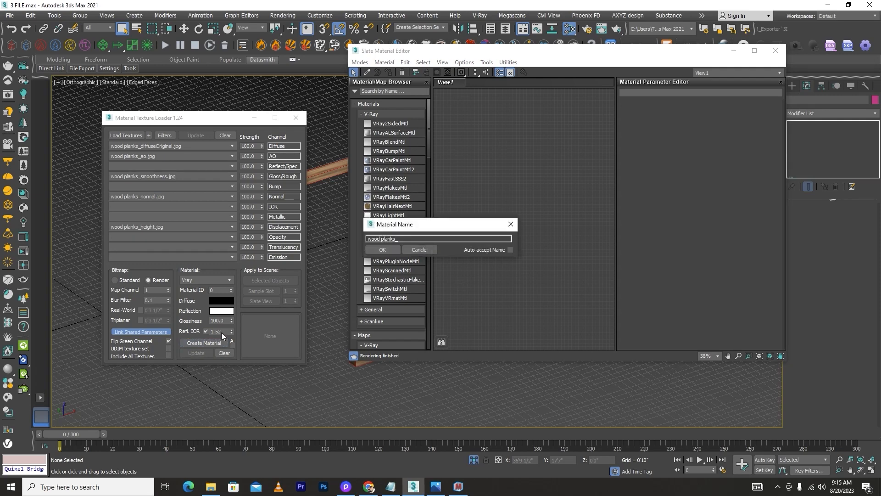
left_click(383, 249)
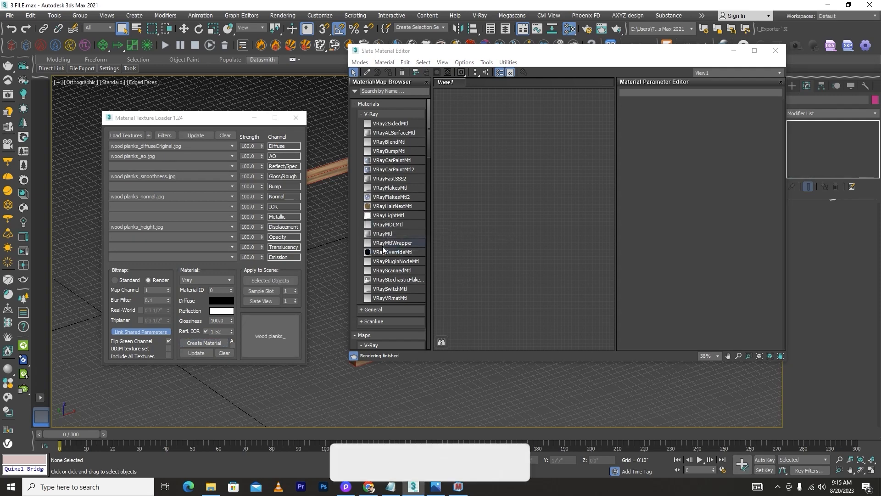
left_click_drag(532, 187, 533, 188)
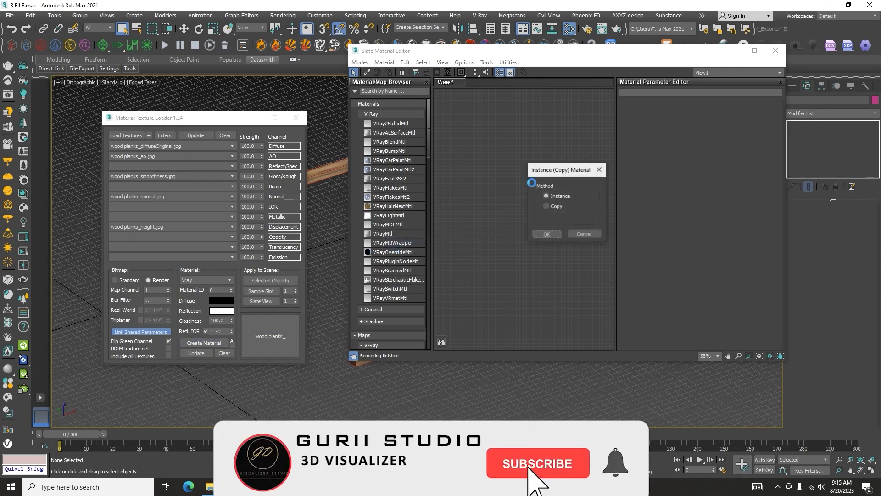
left_click(546, 234)
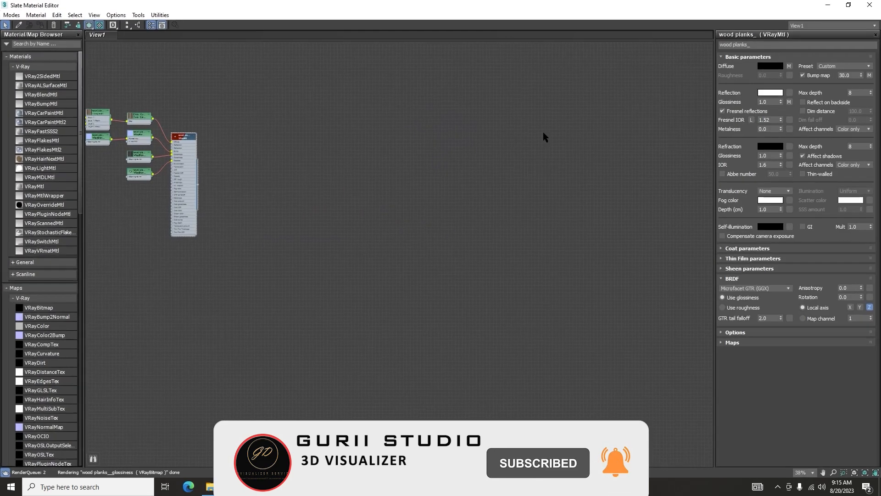
Enlarge the Slate editor and zoom in to inspect the material's node network
left_click(753, 51)
middle_click_drag(296, 178, 501, 245)
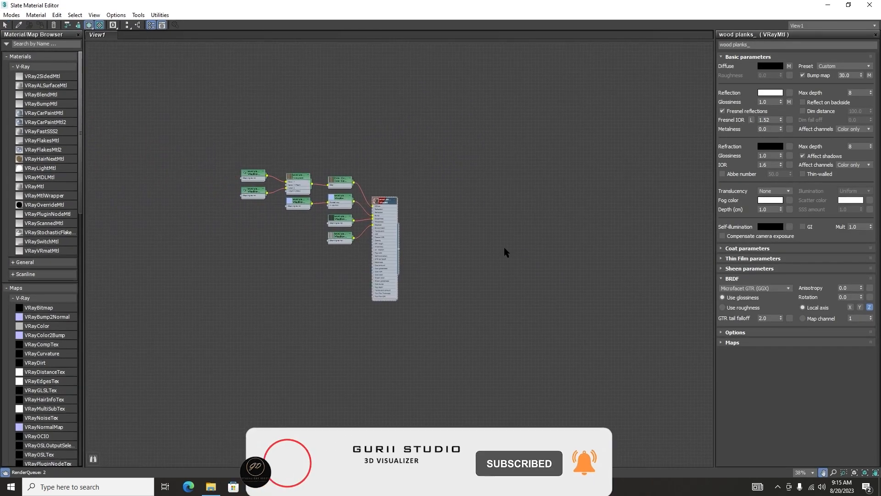
scroll(293, 188, "up", 9)
scroll(482, 259, "up", 5)
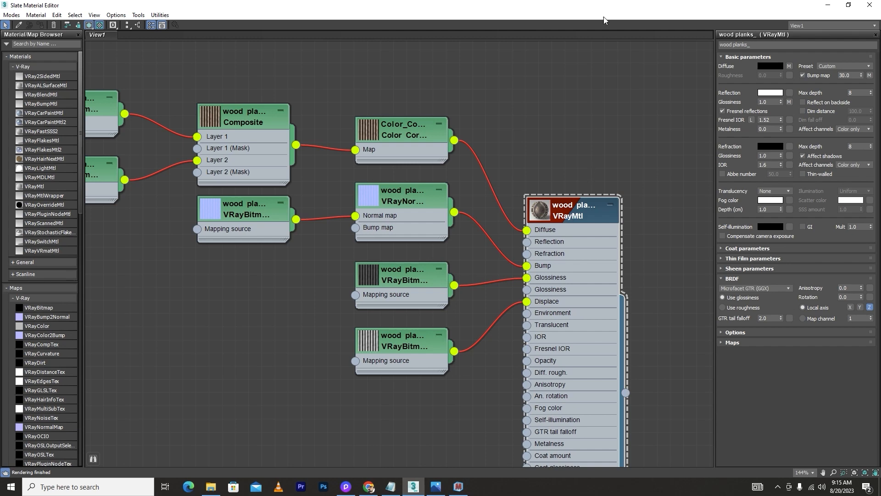
Select the wall object in the viewport and assign the wood planks_ material to it
double_click(577, 10)
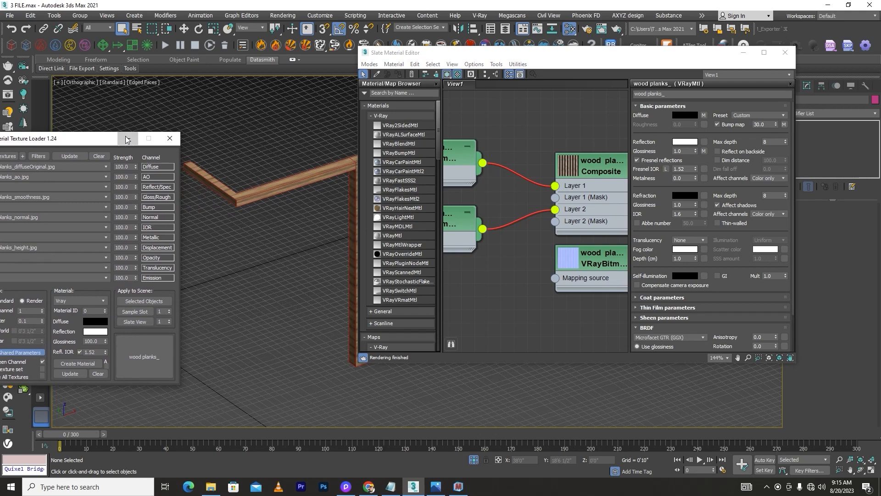
left_click(127, 139)
scroll(115, 156, "down", 4)
scroll(227, 169, "up", 7)
left_click(226, 169)
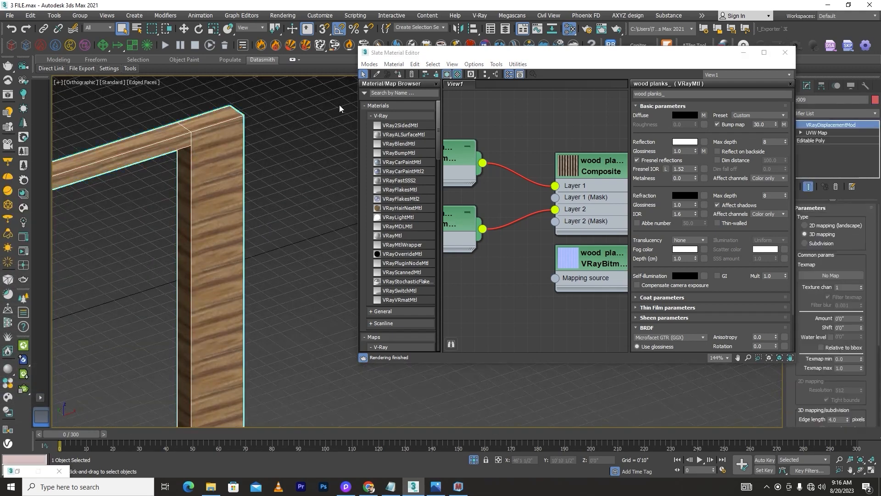
left_click(399, 75)
left_click(282, 165)
scroll(282, 164, "up", 6)
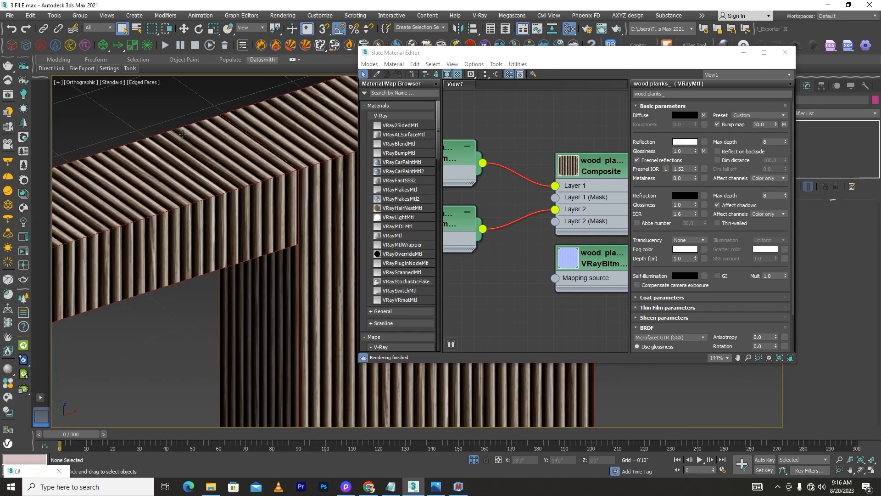
scroll(555, 173, "down", 2)
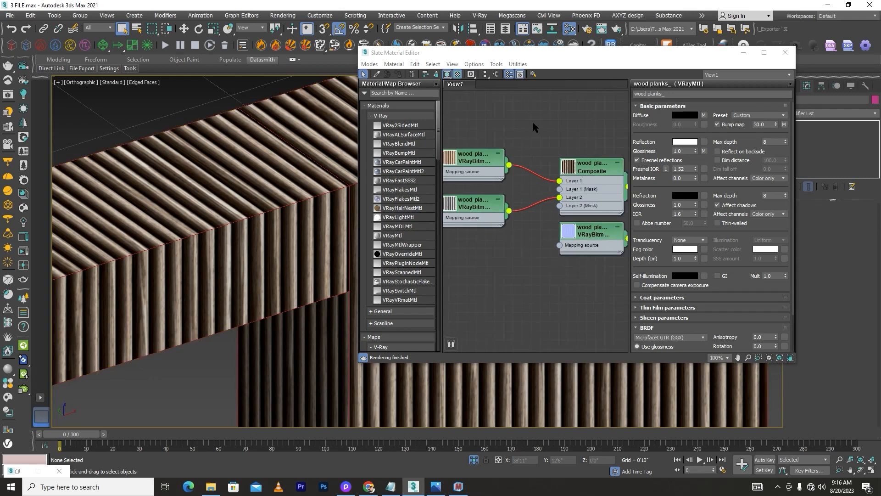
Examine how the bitmap, normal and color correction maps connect to the VRayMtl's input slots in the Slate view
middle_click_drag(489, 127, 549, 175)
scroll(549, 175, "down", 2)
middle_click_drag(584, 247, 448, 216)
scroll(590, 239, "up", 5)
left_click(453, 203)
scroll(504, 215, "down", 4)
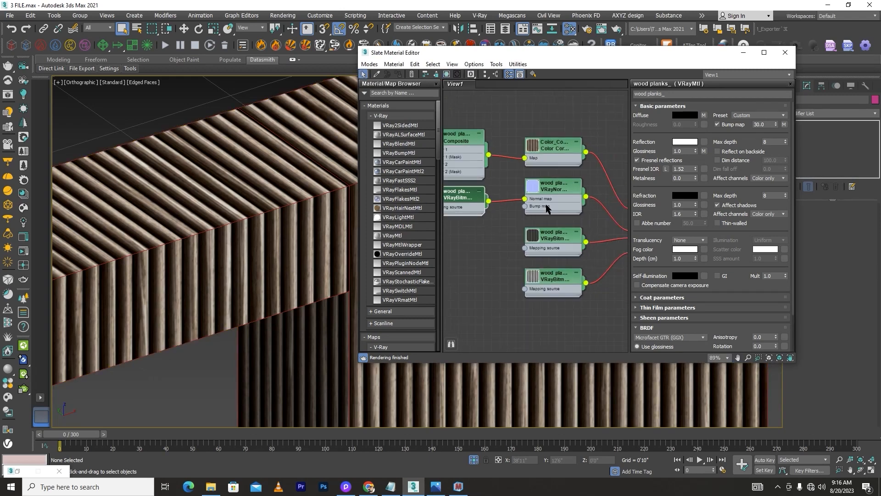
middle_click_drag(602, 216, 510, 218)
scroll(552, 242, "up", 3)
scroll(545, 240, "down", 2)
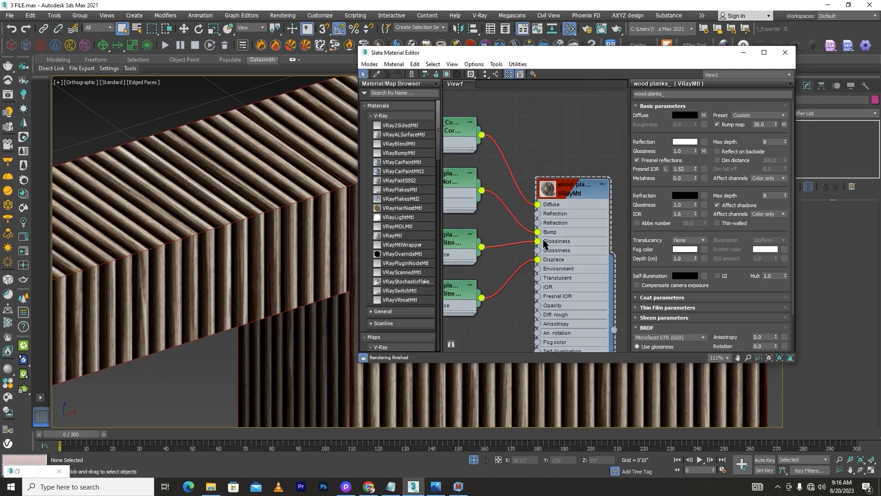
middle_click_drag(521, 261, 554, 270)
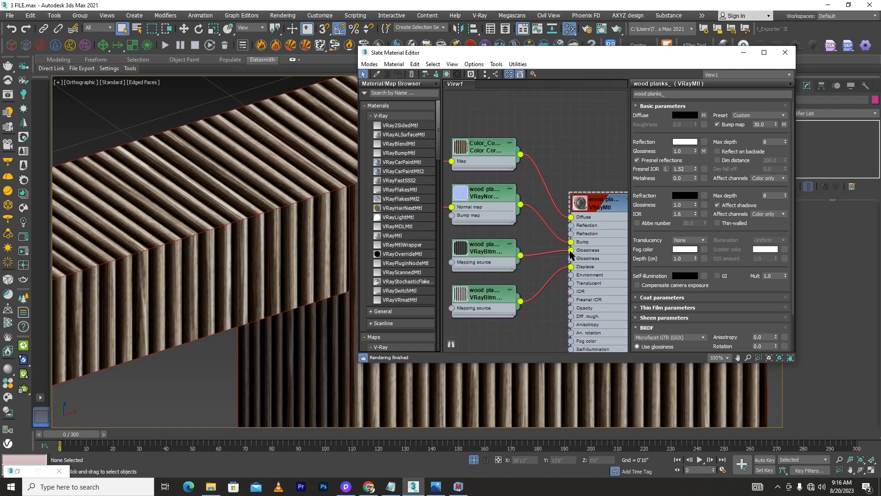
mouse_move(571, 251)
left_mouse_down()
mouse_move(519, 262)
mouse_move(571, 251)
left_mouse_up()
Select the wall in the viewport and examine the Composite diffuse map and its layer inputs in the node network
left_click(313, 222)
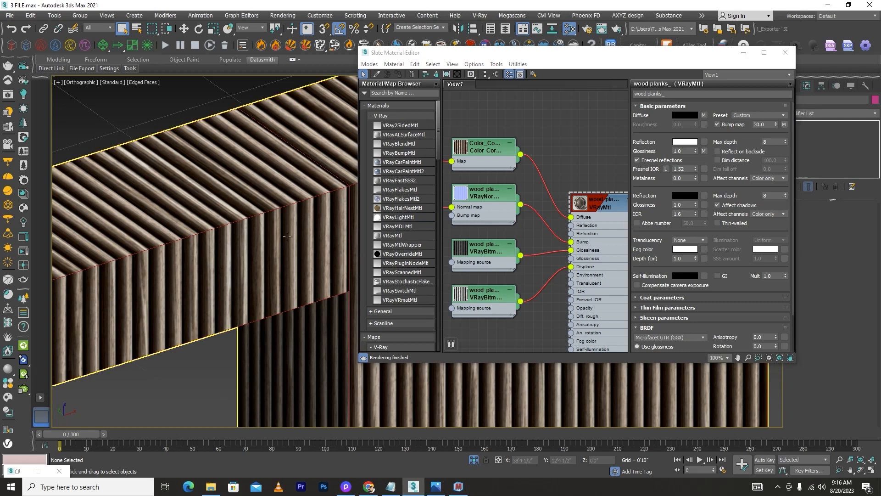
middle_click_drag(516, 175, 550, 196)
scroll(535, 188, "down", 3)
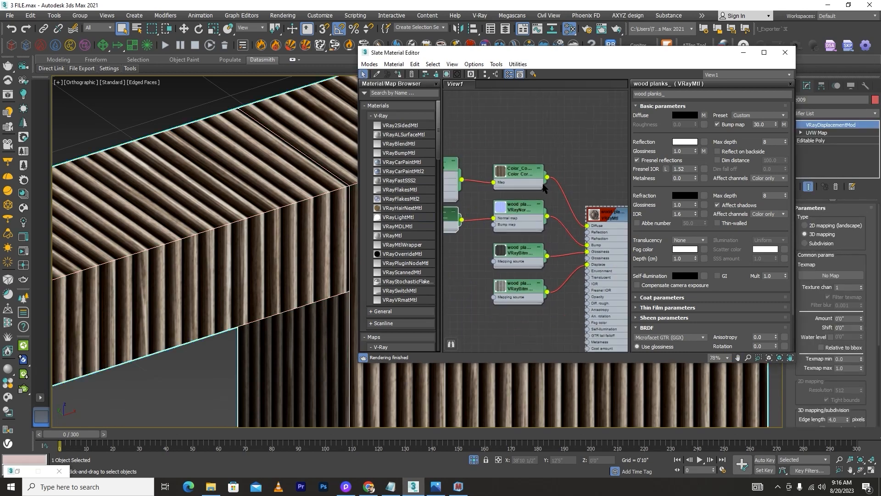
middle_click_drag(478, 201, 517, 215)
scroll(489, 197, "up", 6)
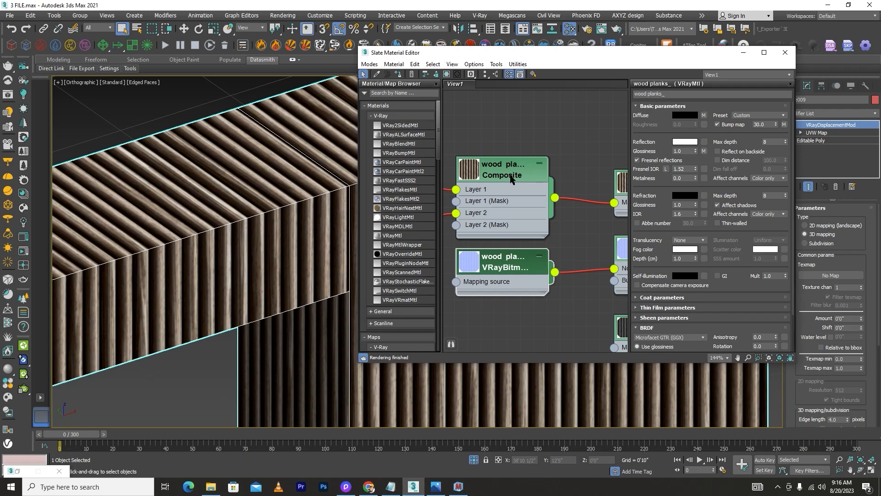
scroll(513, 151, "down", 10)
middle_click_drag(533, 143, 514, 200)
scroll(494, 228, "up", 6)
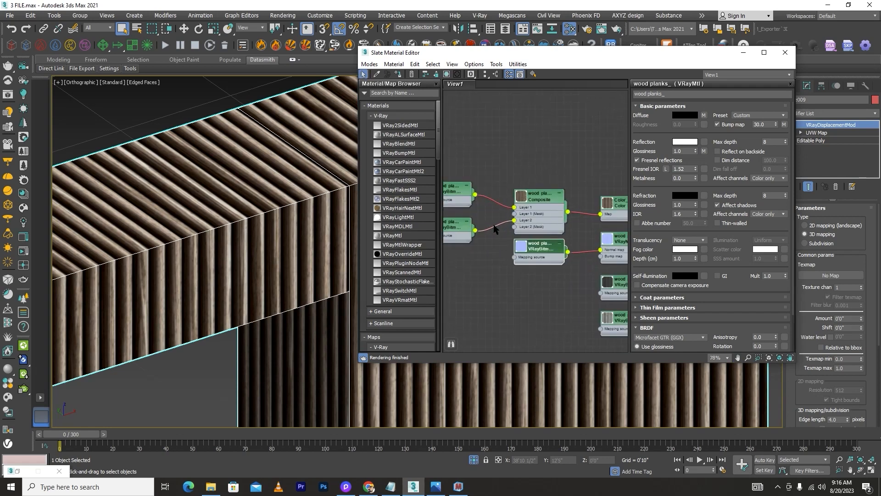
scroll(525, 196, "down", 2)
scroll(467, 214, "up", 4)
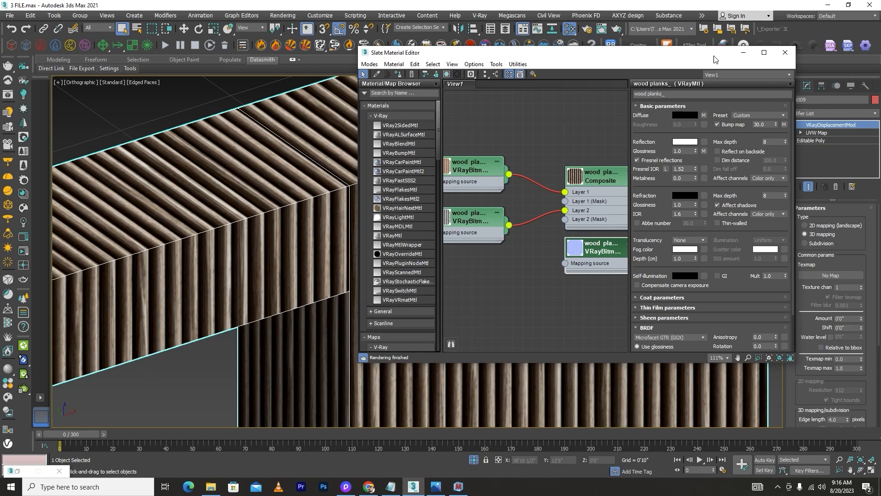
Minimize the Slate Material Editor, deselect the wall, and inspect the textured wall up close in the viewport
left_click(743, 52)
scroll(563, 283, "down", 8)
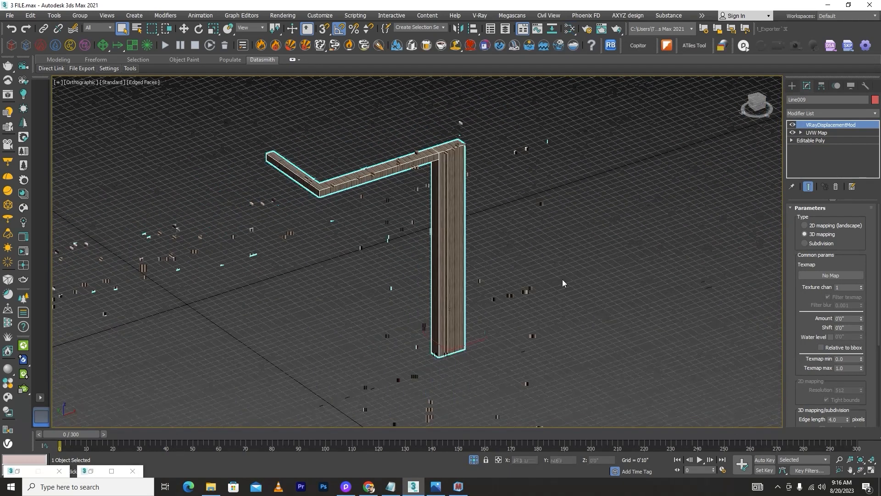
left_click(563, 280)
scroll(456, 185, "up", 8)
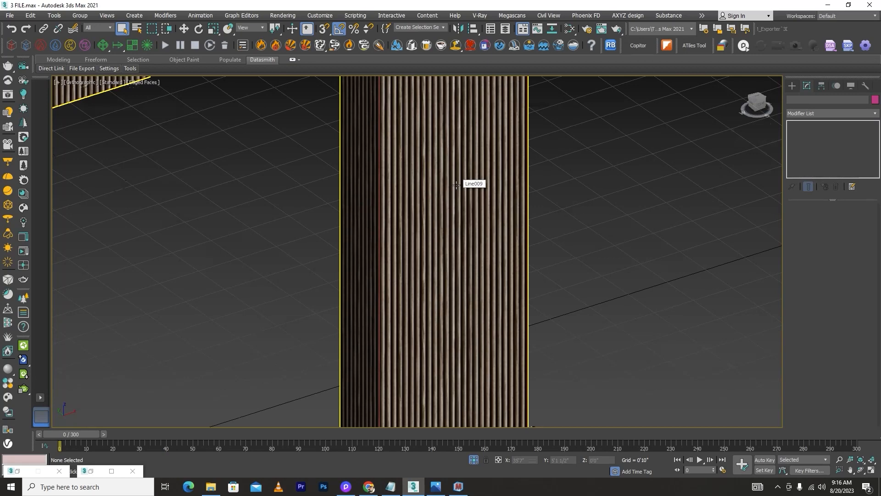
scroll(456, 184, "down", 6)
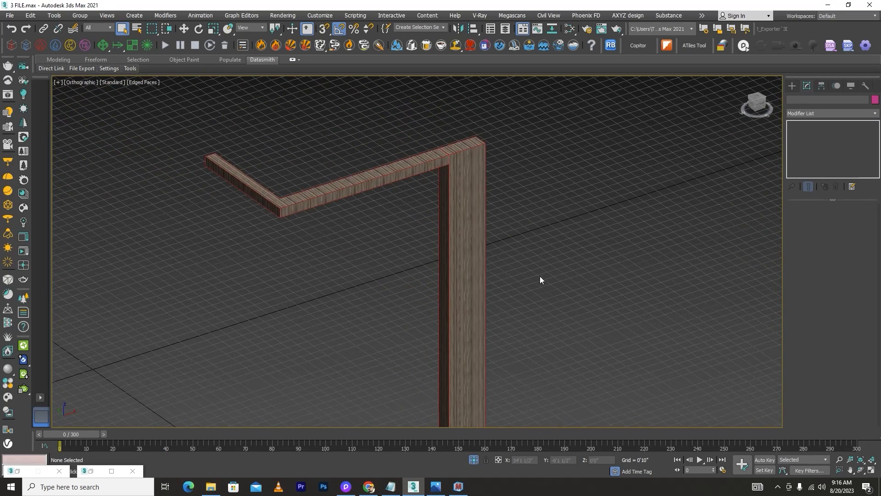